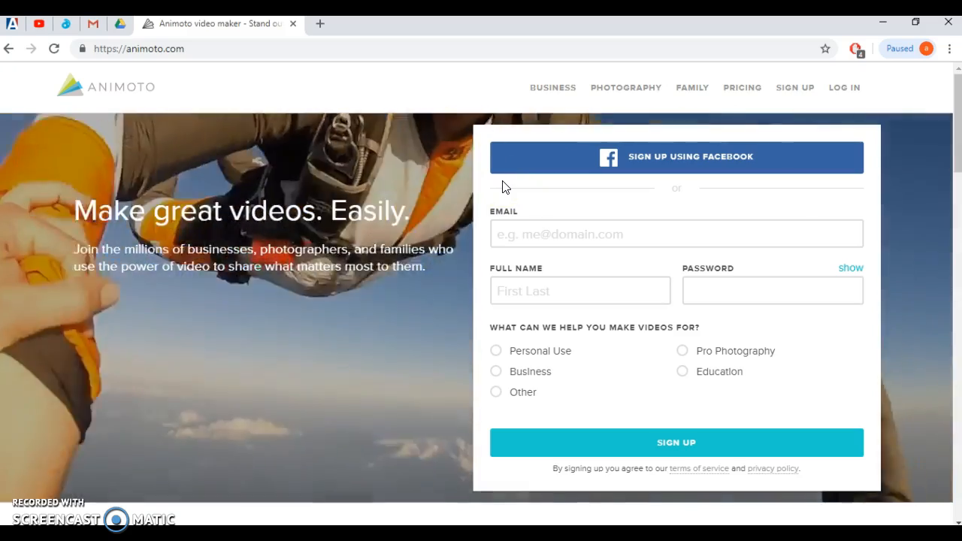
pyautogui.click(579, 226)
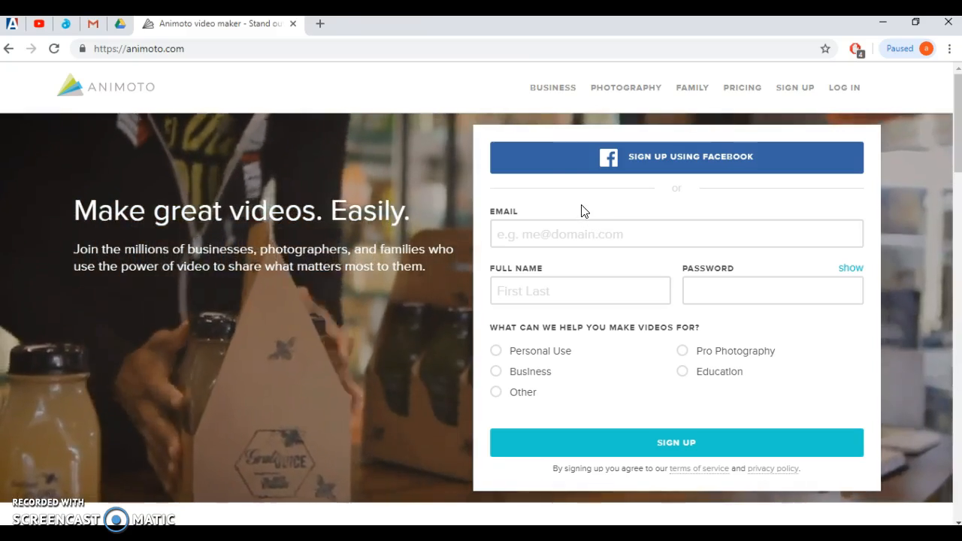
pyautogui.click(565, 198)
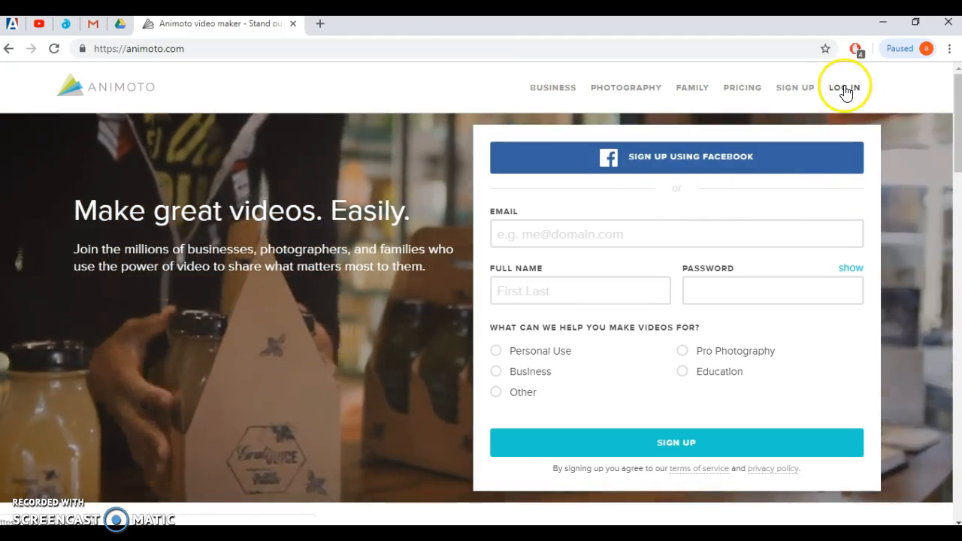
# Step: Log in to the existing Animoto account with the saved email address and the account password
pyautogui.click(845, 88)
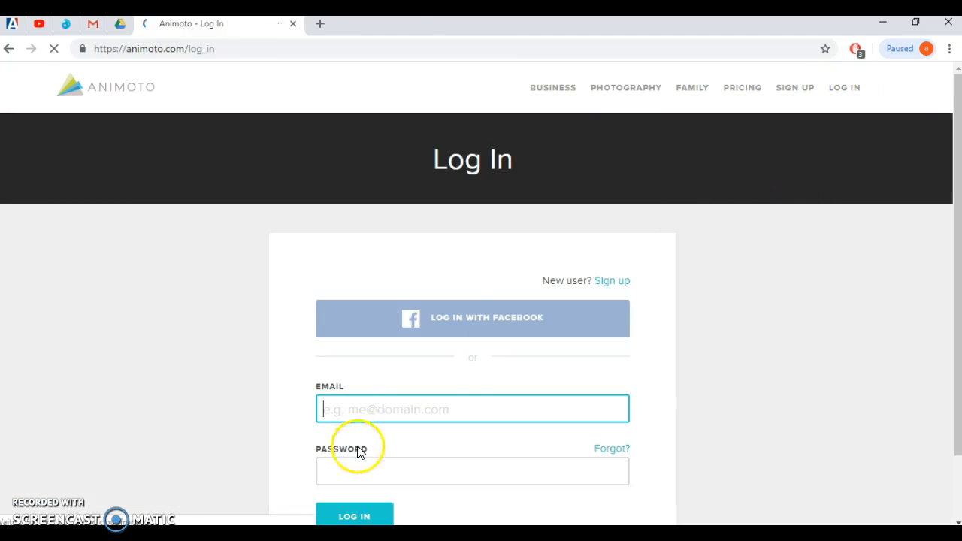
pyautogui.scroll(-1, 456, 384)
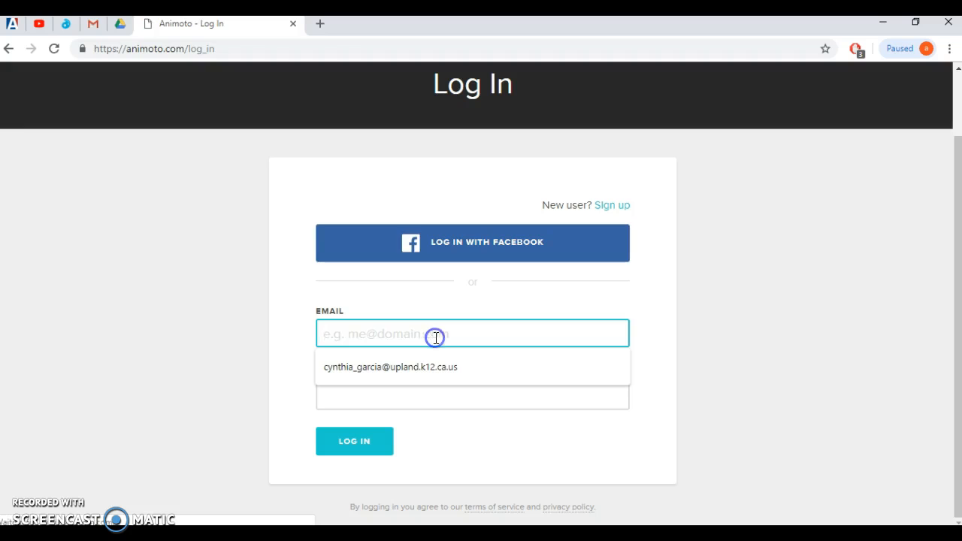
pyautogui.click(430, 365)
pyautogui.click(424, 399)
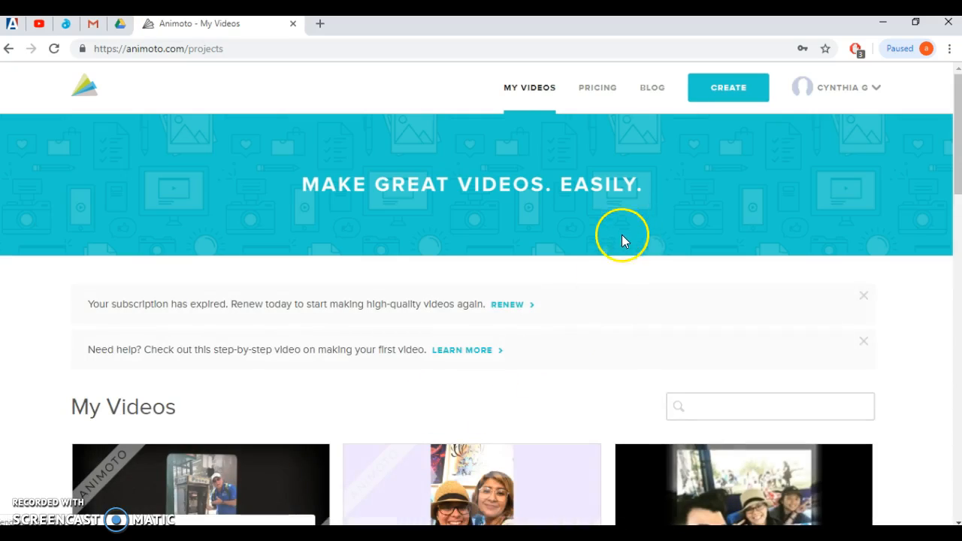
# Step: Look through the existing projects in My Videos, from the most recent to the oldest
pyautogui.scroll(-6, 622, 239)
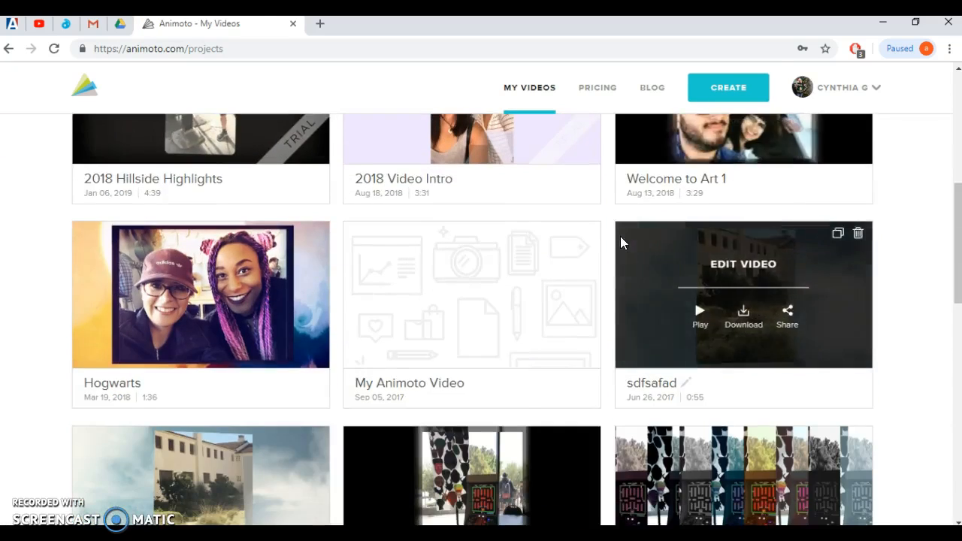
pyautogui.scroll(-10, 620, 236)
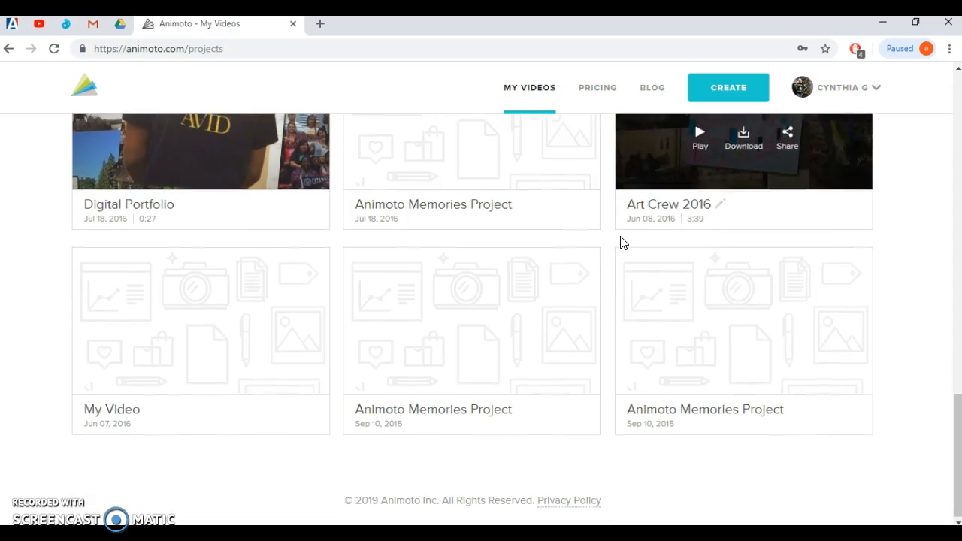
pyautogui.scroll(15, 621, 238)
pyautogui.scroll(3, 621, 240)
pyautogui.scroll(-3, 275, 393)
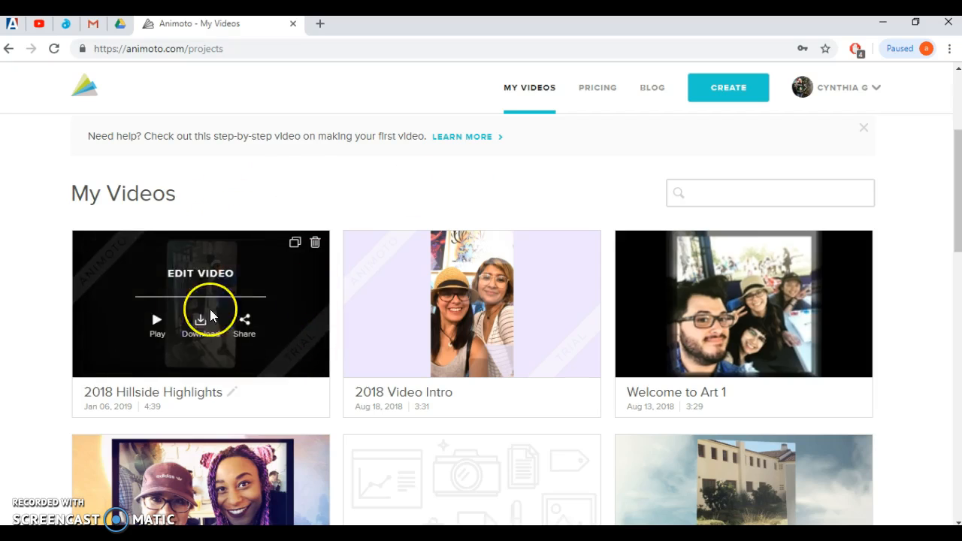
pyautogui.scroll(-1, 182, 226)
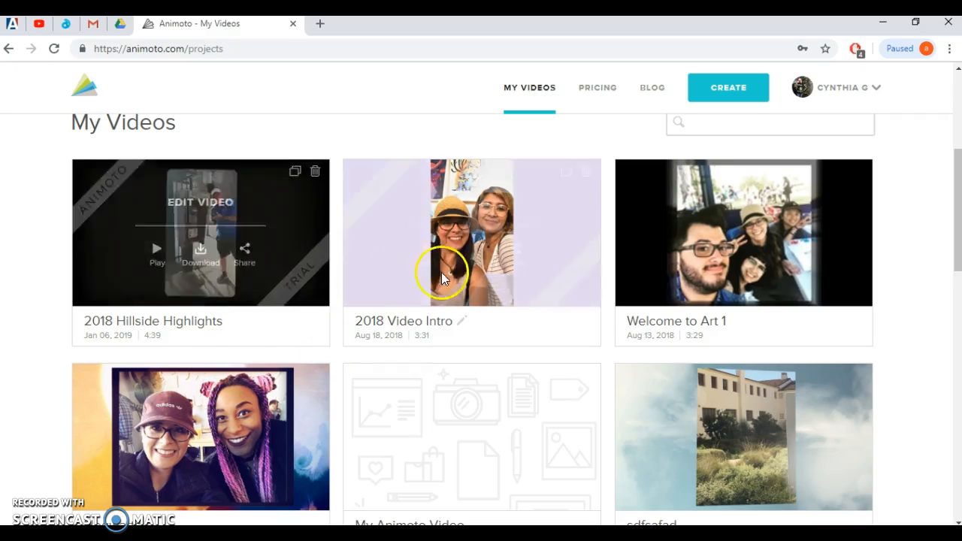
pyautogui.scroll(3, 577, 275)
pyautogui.scroll(1, 577, 278)
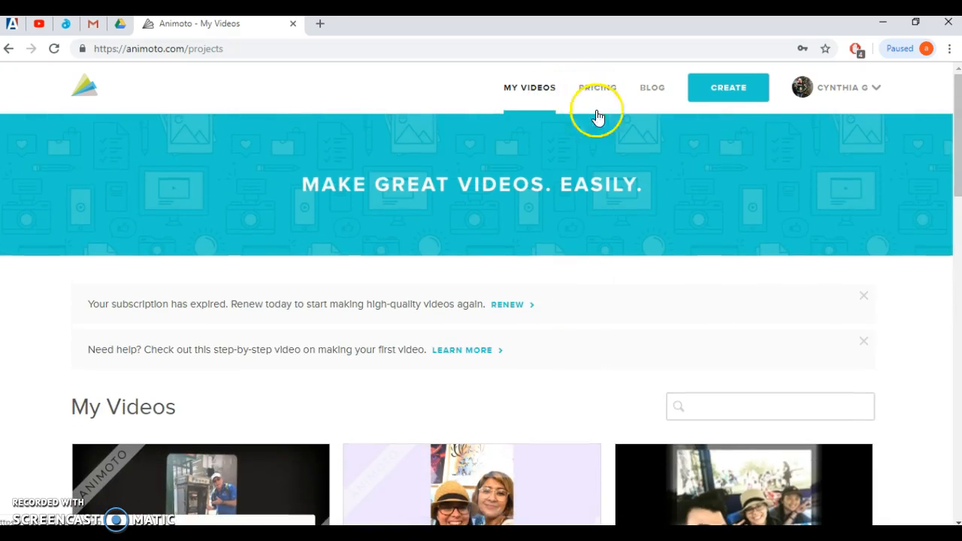
pyautogui.scroll(-3, 639, 271)
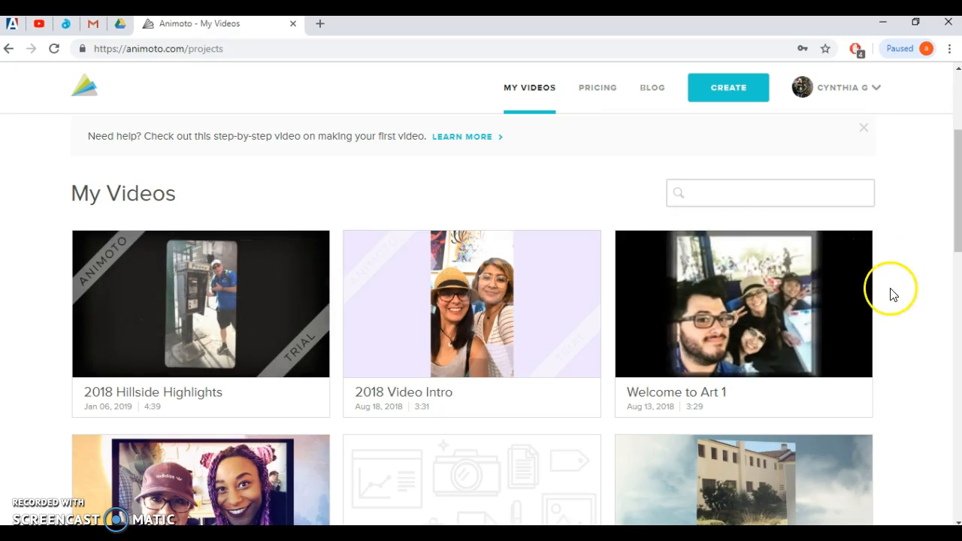
pyautogui.scroll(3, 910, 312)
pyautogui.scroll(-8, 904, 323)
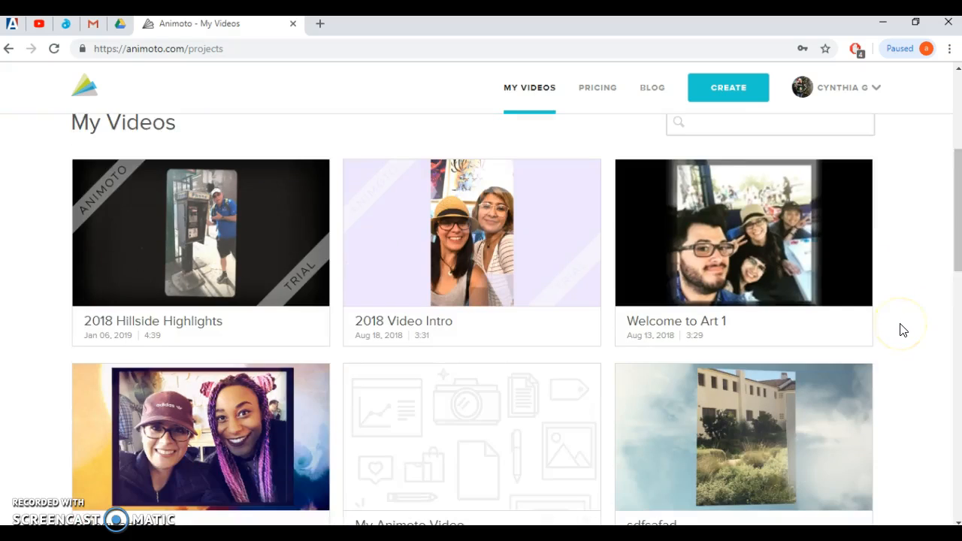
pyautogui.scroll(-8, 903, 331)
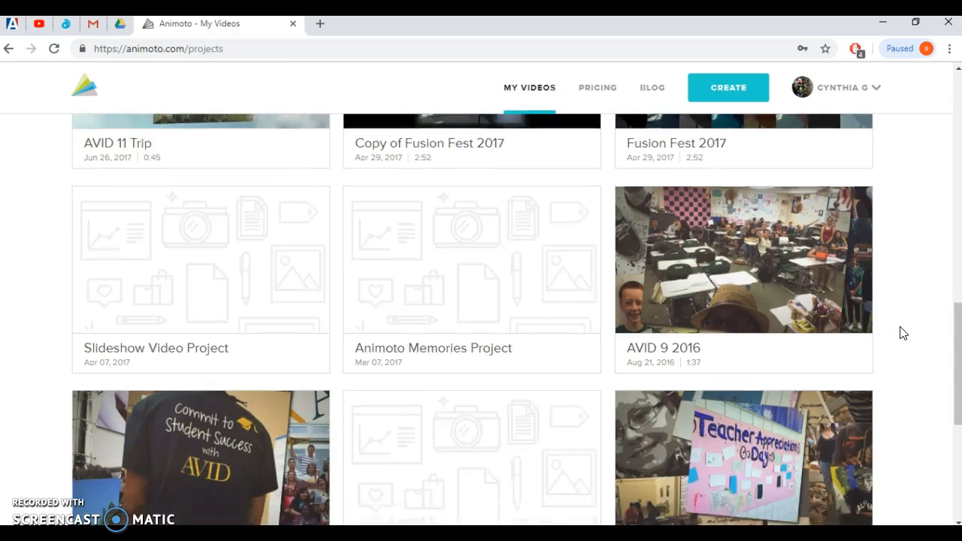
# Step: Start creating a new video of the Animoto Memories type
pyautogui.scroll(12, 904, 333)
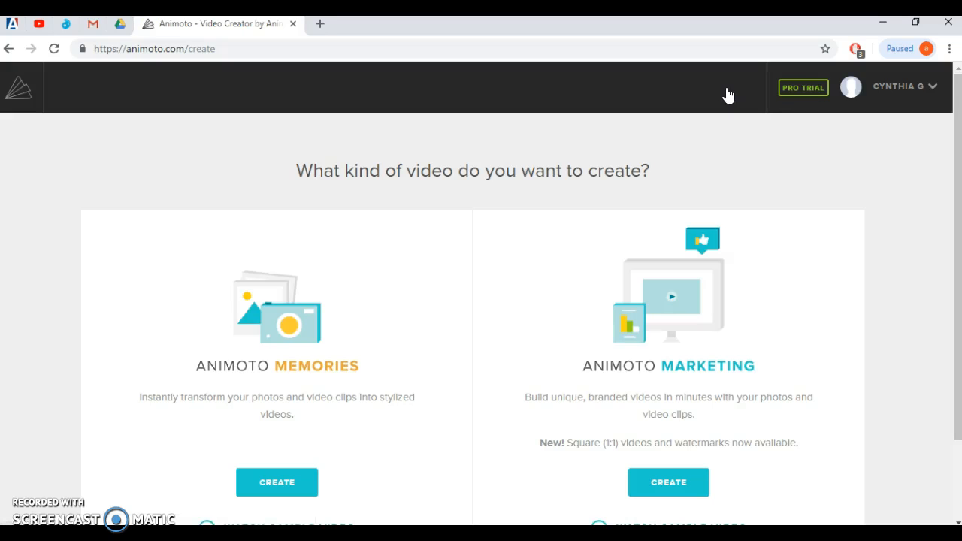
pyautogui.scroll(-2, 398, 202)
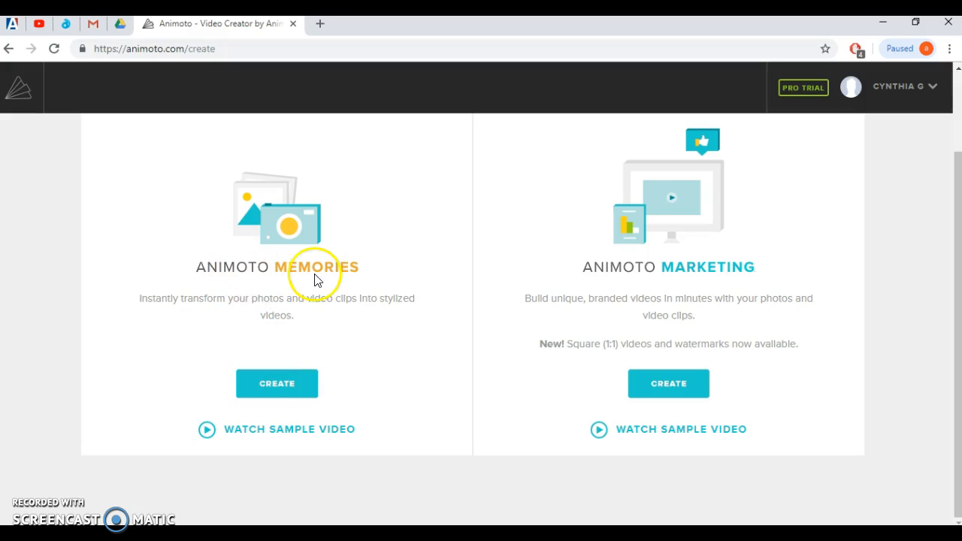
pyautogui.click(286, 391)
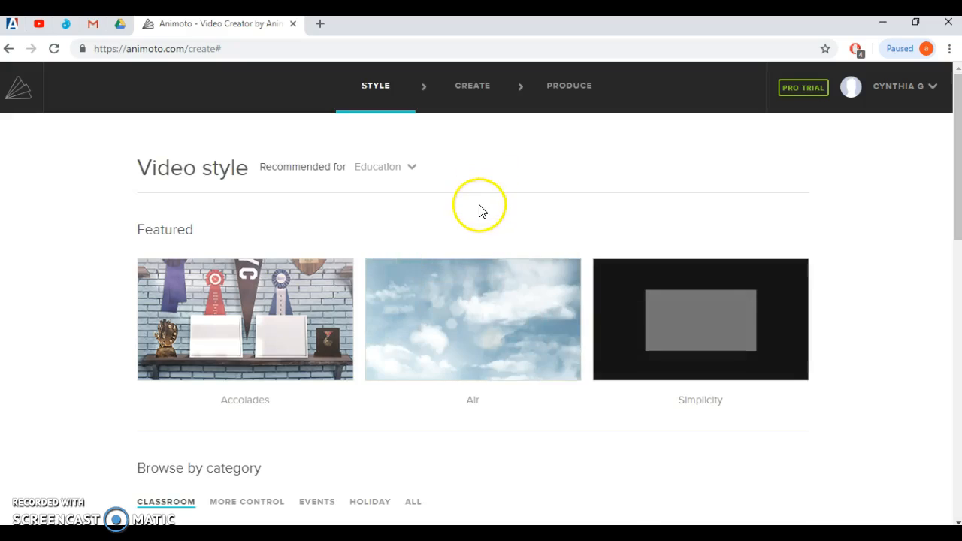
# Step: Examine the featured video styles and the first styles in the Classroom category
pyautogui.scroll(-3, 482, 211)
pyautogui.moveTo(215, 215)
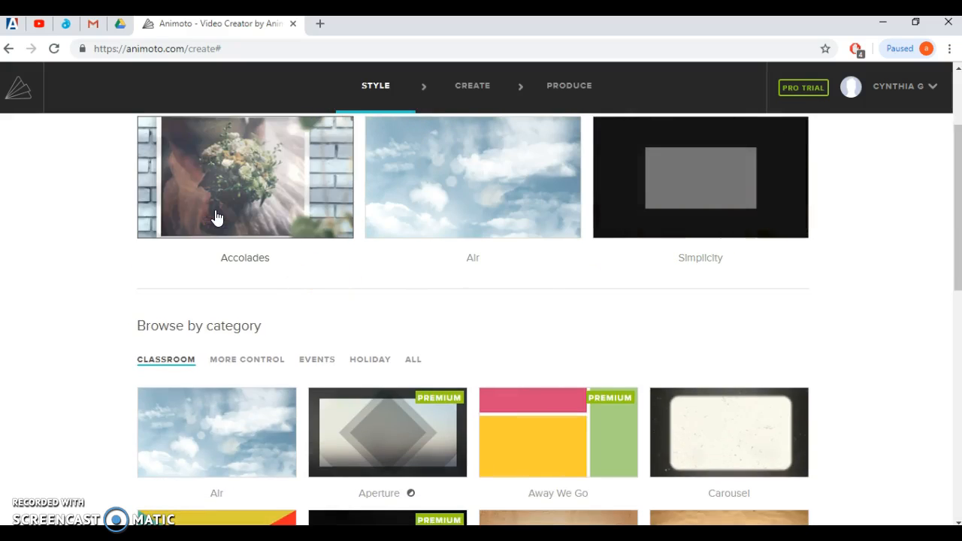
pyautogui.scroll(-1, 350, 241)
pyautogui.scroll(3, 350, 240)
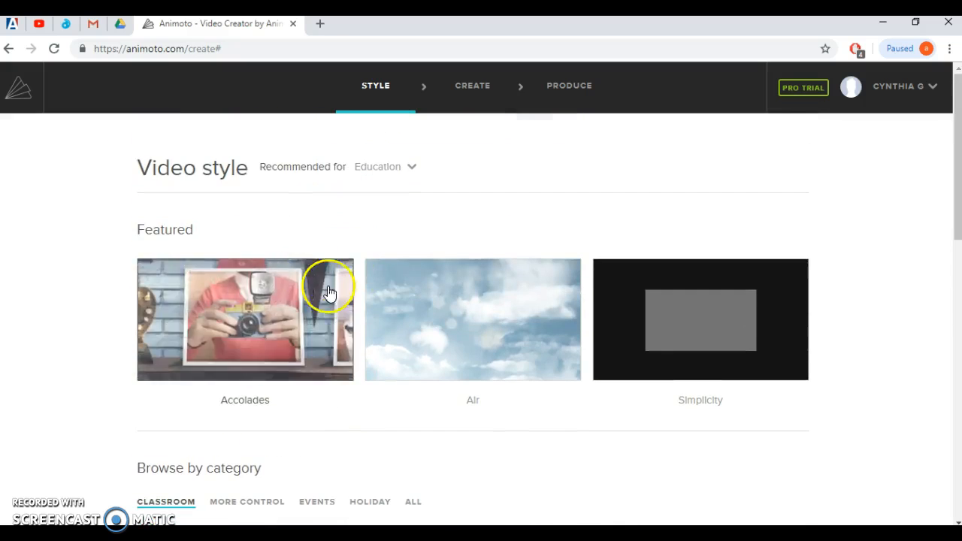
pyautogui.scroll(-3, 701, 269)
pyautogui.scroll(2, 842, 274)
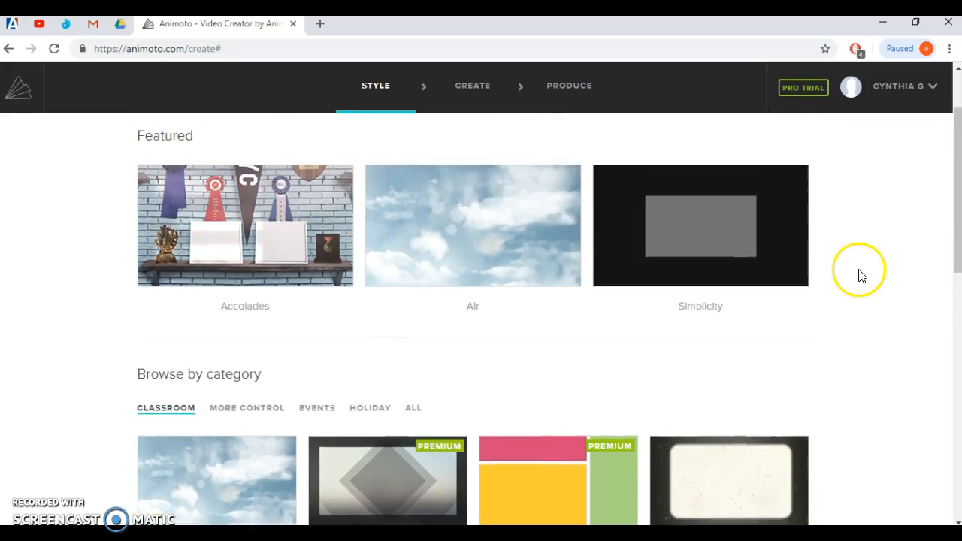
pyautogui.scroll(-4, 859, 275)
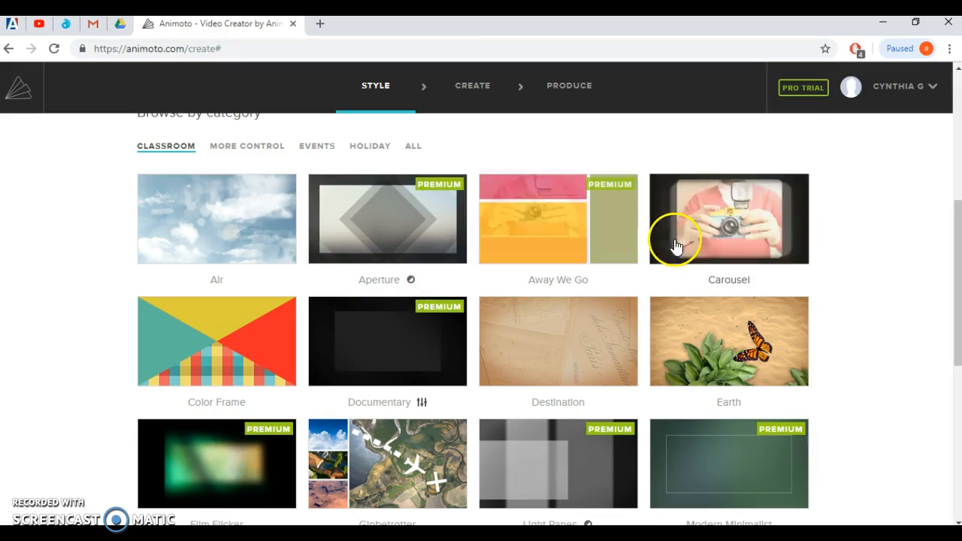
pyautogui.scroll(-1, 679, 255)
pyautogui.scroll(2, 682, 263)
pyautogui.scroll(4, 680, 267)
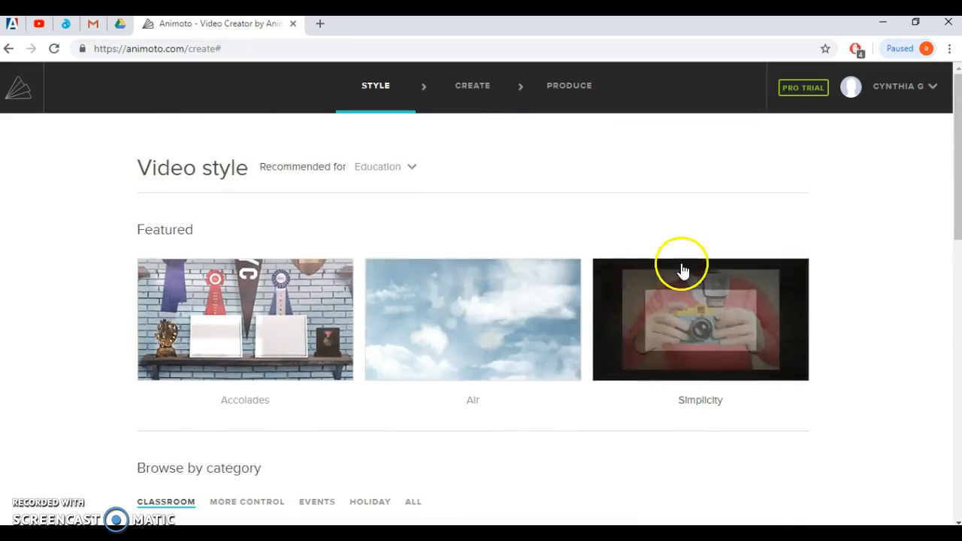
# Step: Preview the Air style from the Classroom category and close its preview
pyautogui.scroll(-5, 216, 343)
pyautogui.click(206, 277)
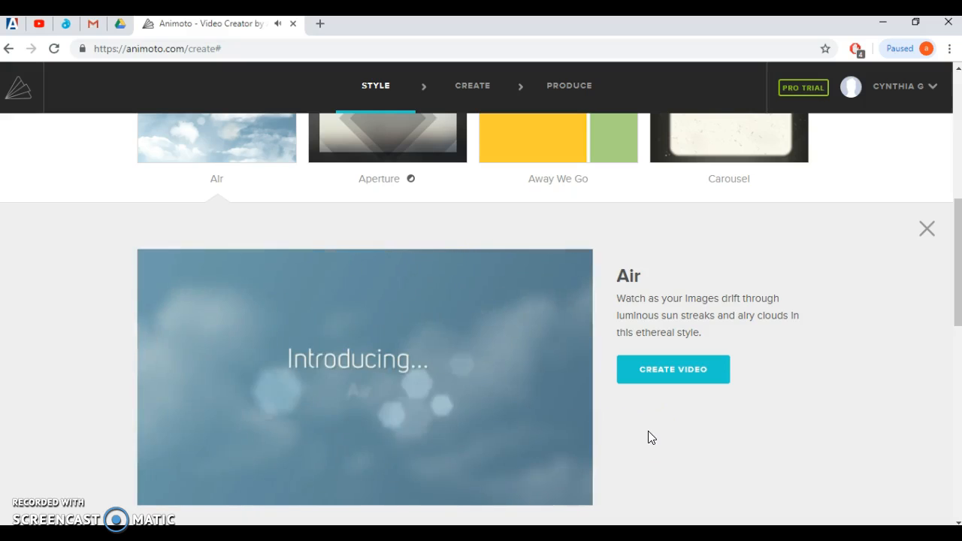
pyautogui.moveTo(237, 419)
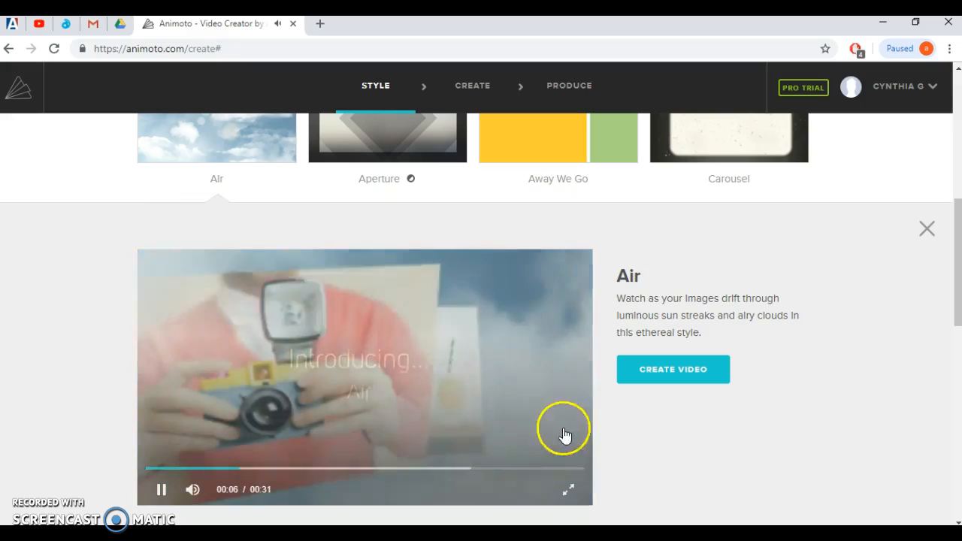
pyautogui.click(925, 232)
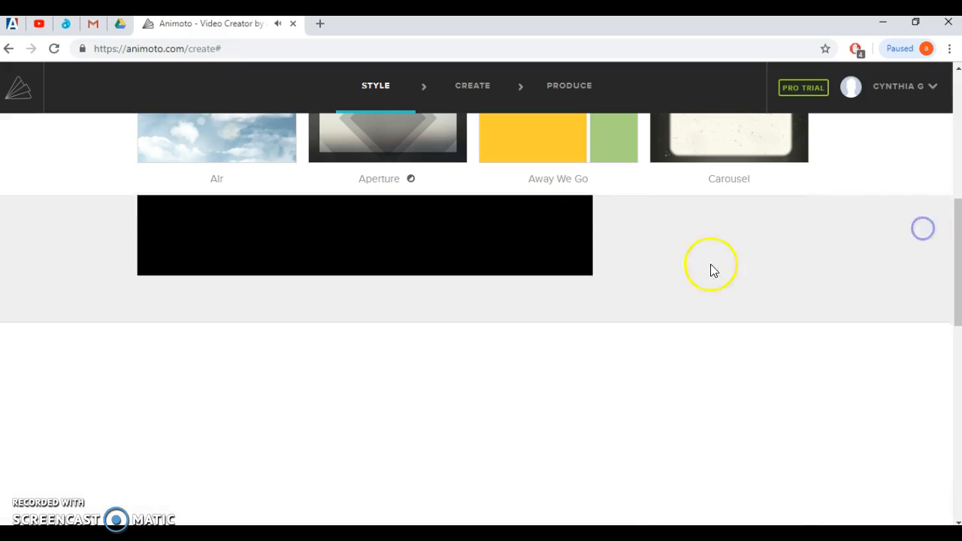
# Step: Browse the remaining Classroom video styles down to the end of the list
pyautogui.scroll(3, 264, 348)
pyautogui.scroll(-3, 421, 380)
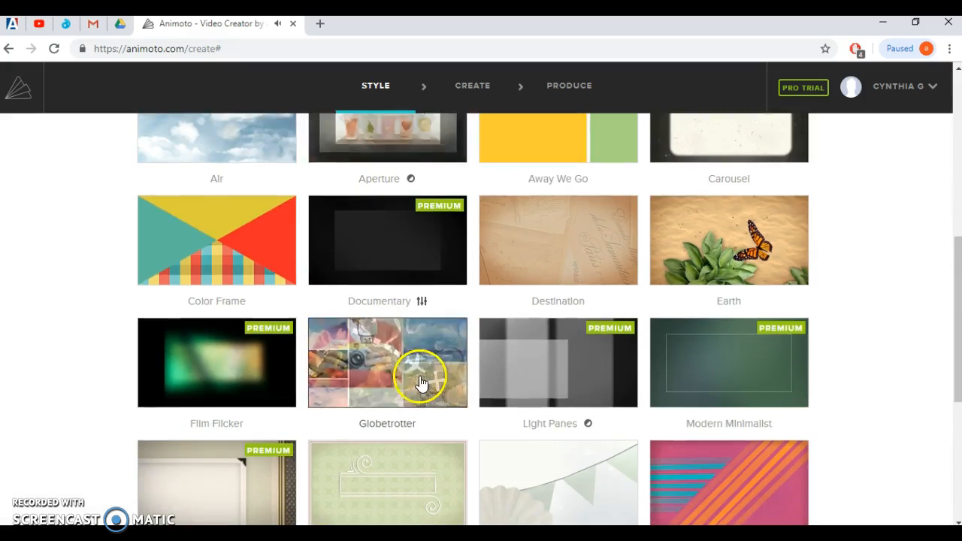
pyautogui.scroll(-2, 714, 319)
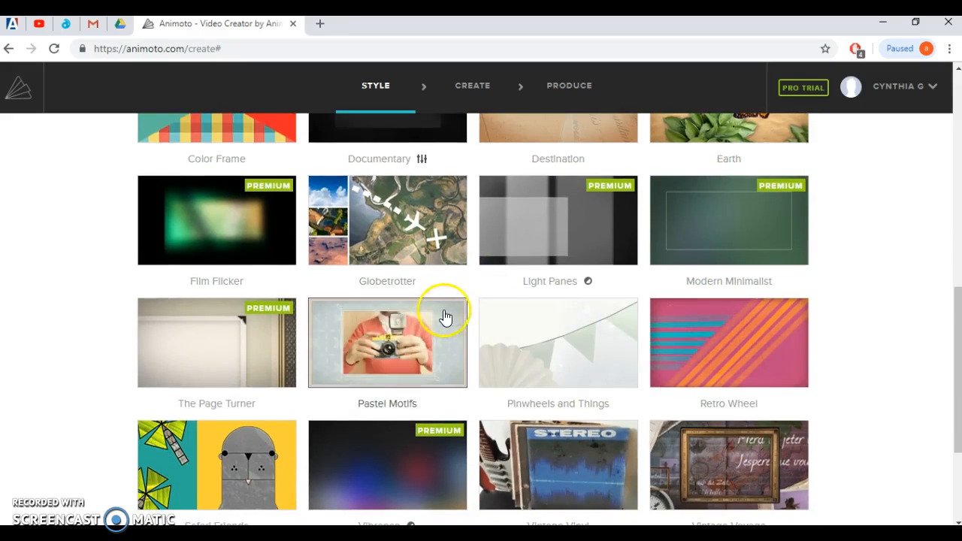
pyautogui.scroll(-1, 441, 331)
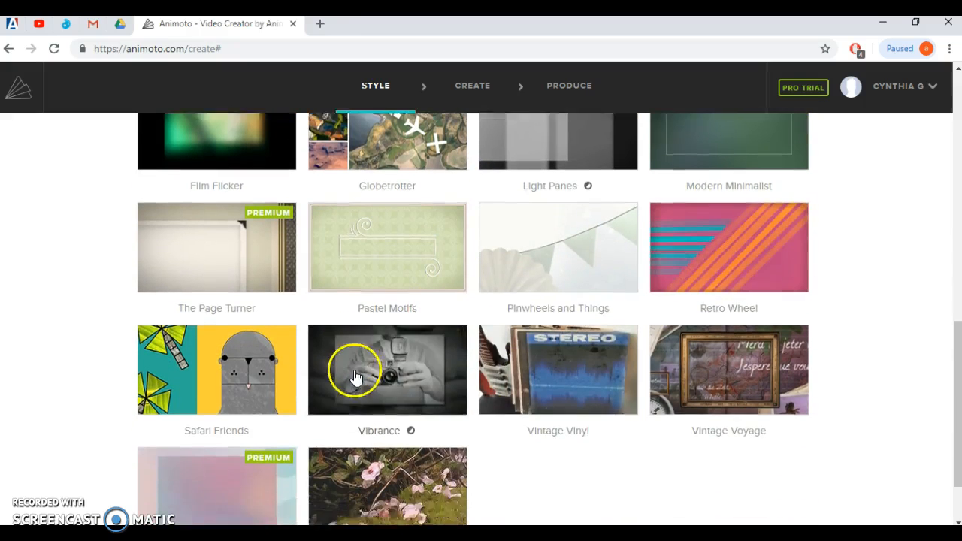
pyautogui.scroll(-2, 354, 375)
pyautogui.scroll(5, 400, 423)
pyautogui.scroll(5, 400, 423)
pyautogui.scroll(-3, 399, 421)
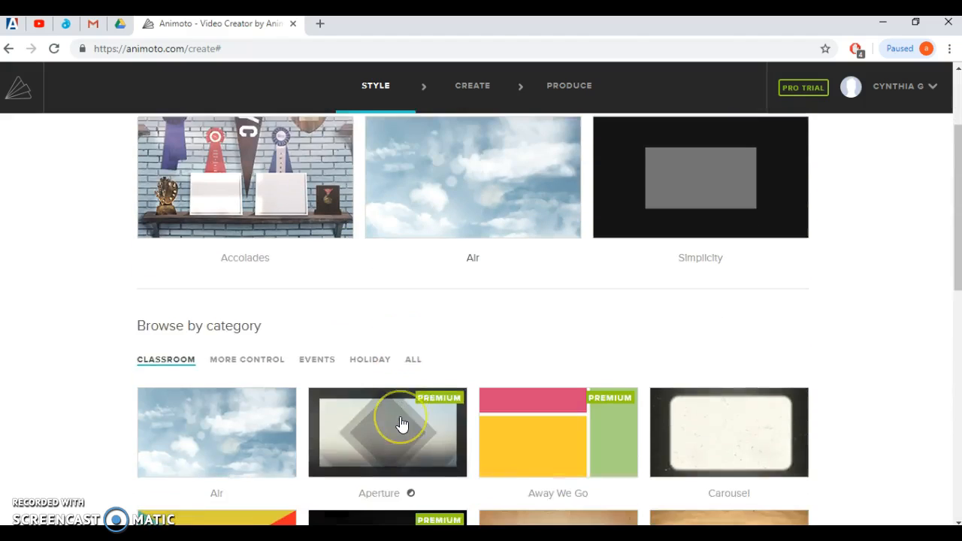
# Step: Show the More Control styles, switch to the complete list of all styles and look through it
pyautogui.click(217, 288)
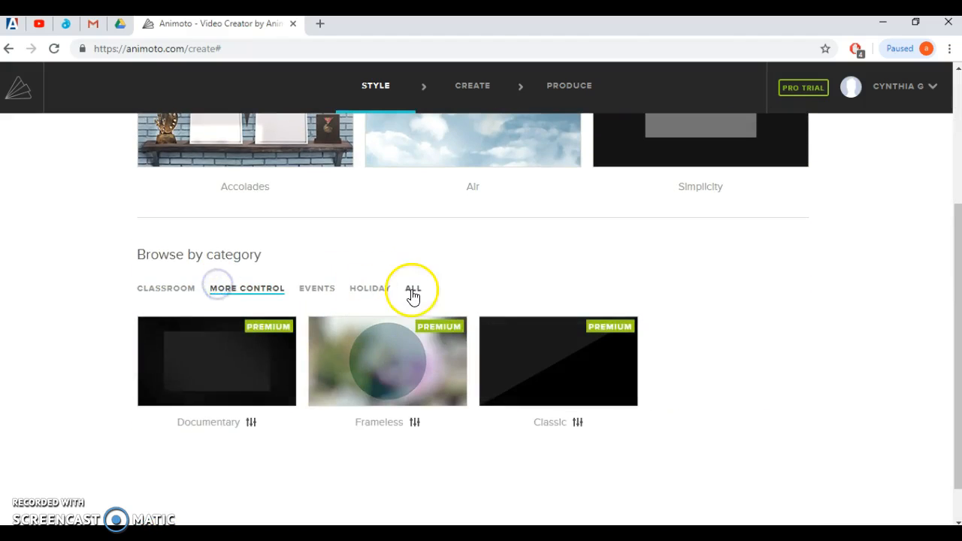
pyautogui.click(412, 289)
pyautogui.scroll(-5, 451, 301)
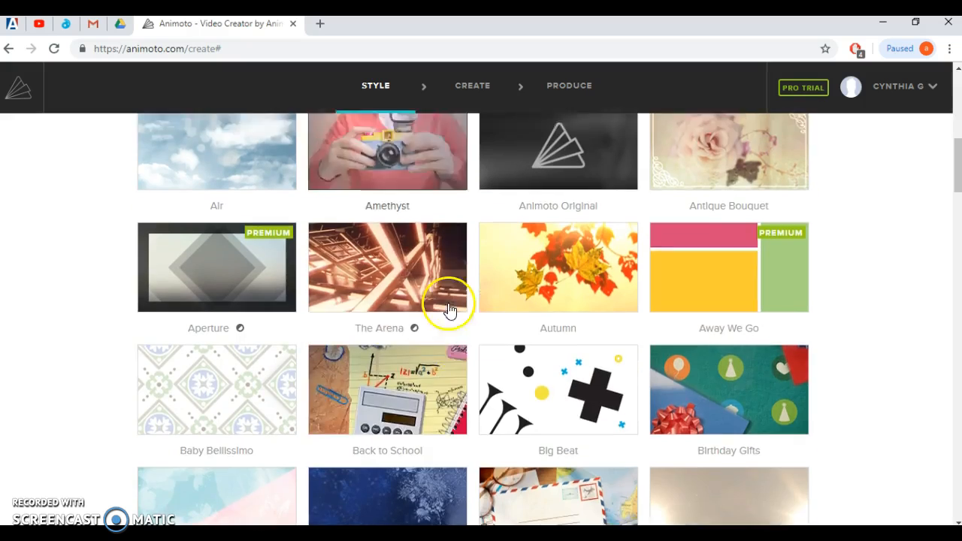
pyautogui.scroll(-4, 640, 336)
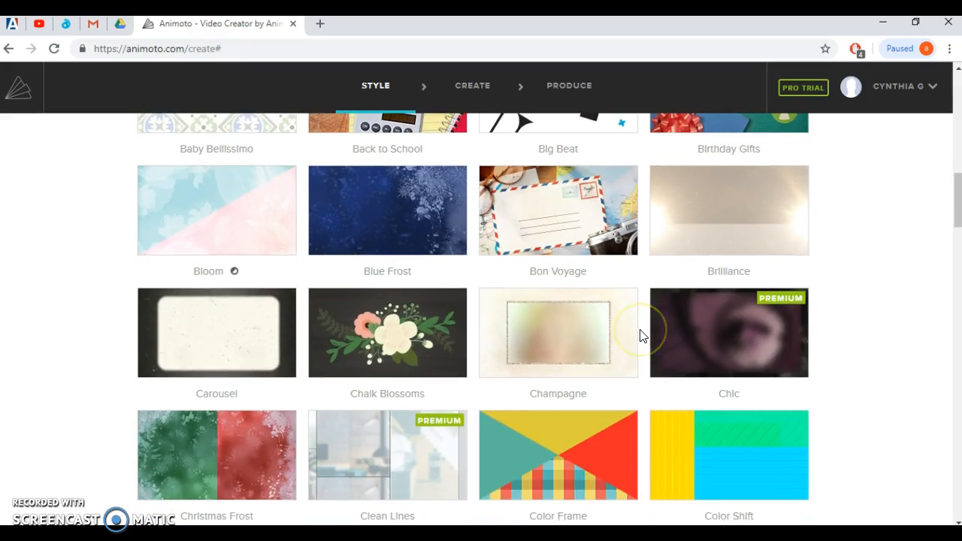
pyautogui.scroll(10, 643, 337)
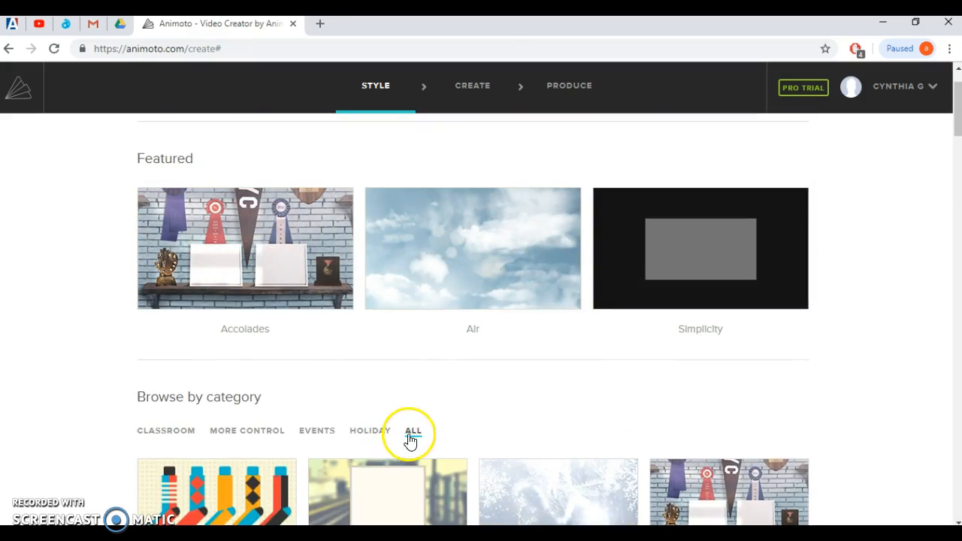
# Step: Open the preview of the Brilliance style from the list of all styles
pyautogui.scroll(-6, 563, 378)
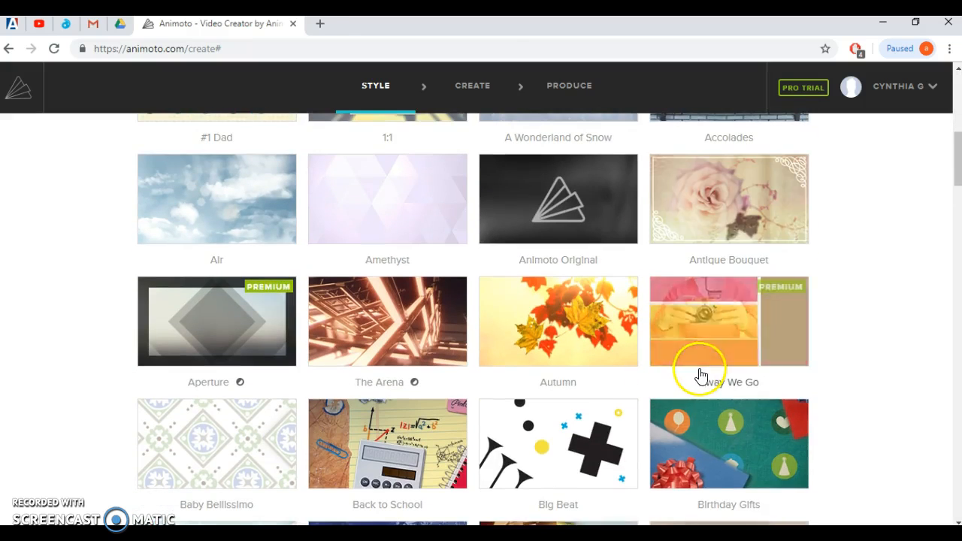
pyautogui.scroll(-4, 808, 301)
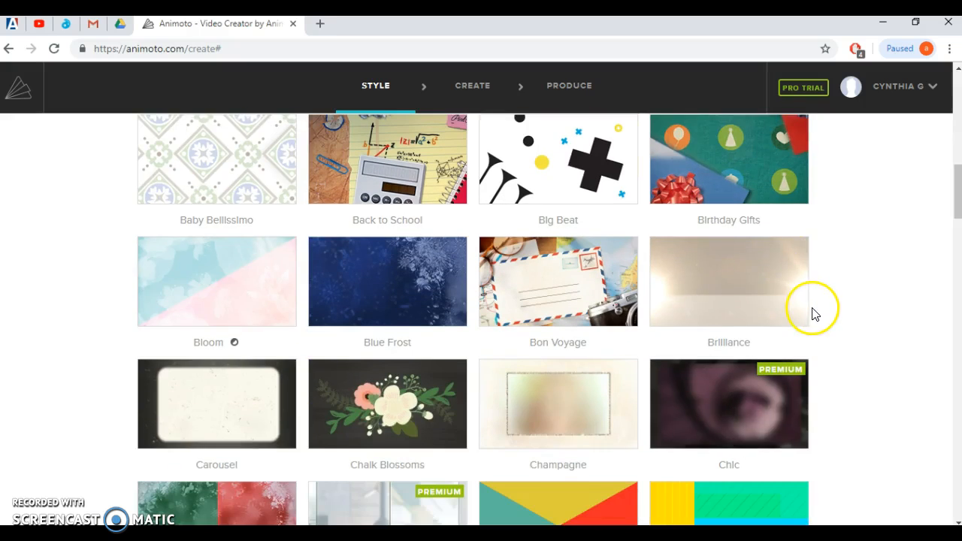
pyautogui.click(742, 291)
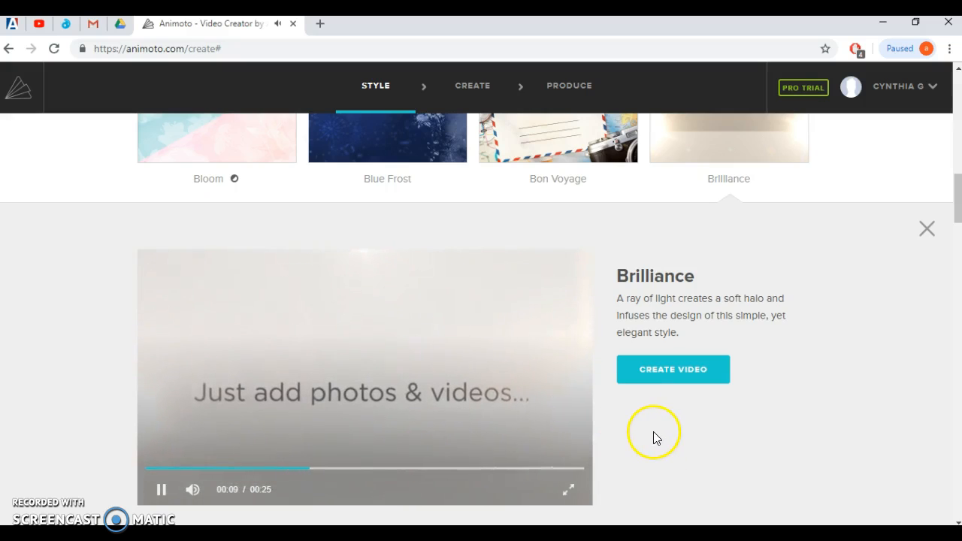
# Step: Create a new video project using the Brilliance style
pyautogui.click(659, 368)
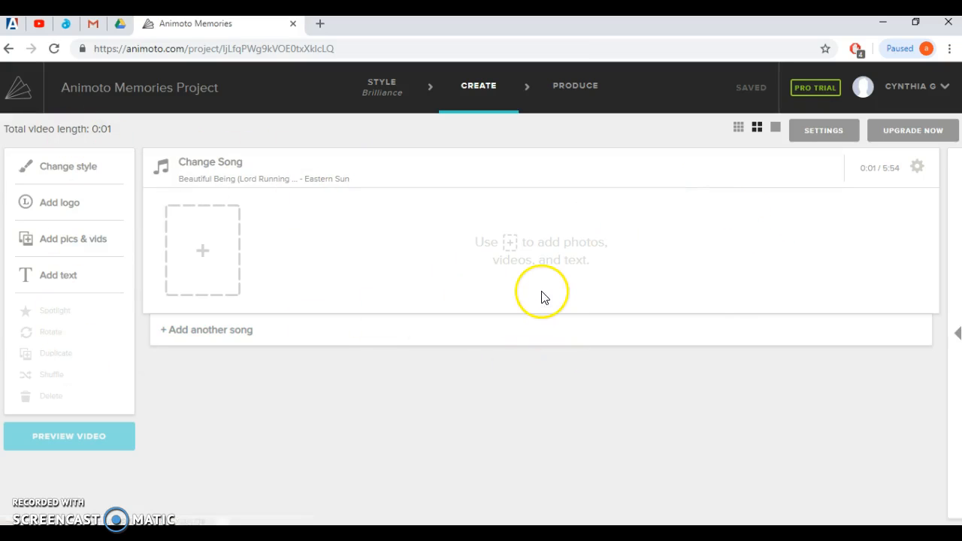
# Step: Look through the styles available for changing the project's style, keeping Brilliance, and return to the project editor
pyautogui.click(91, 160)
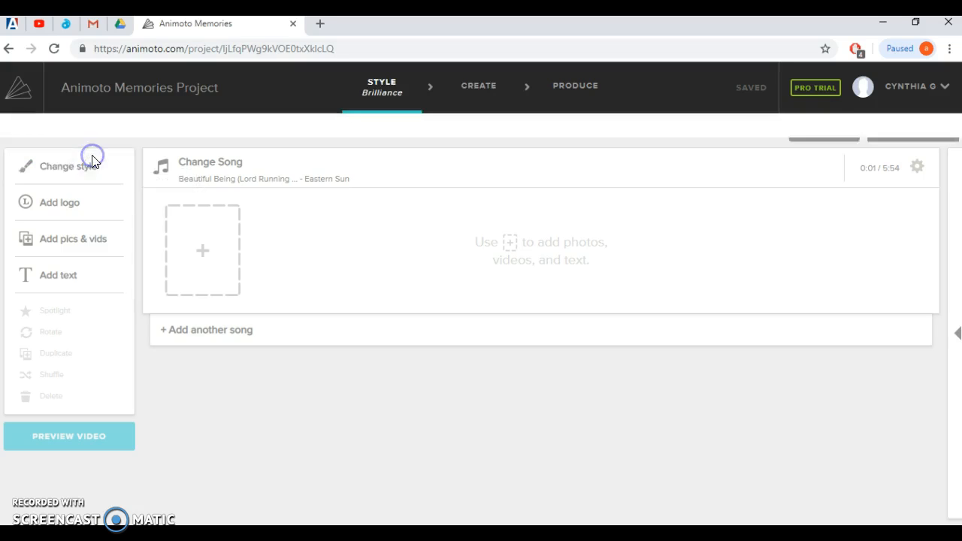
pyautogui.scroll(-4, 172, 275)
pyautogui.scroll(4, 172, 275)
pyautogui.click(816, 155)
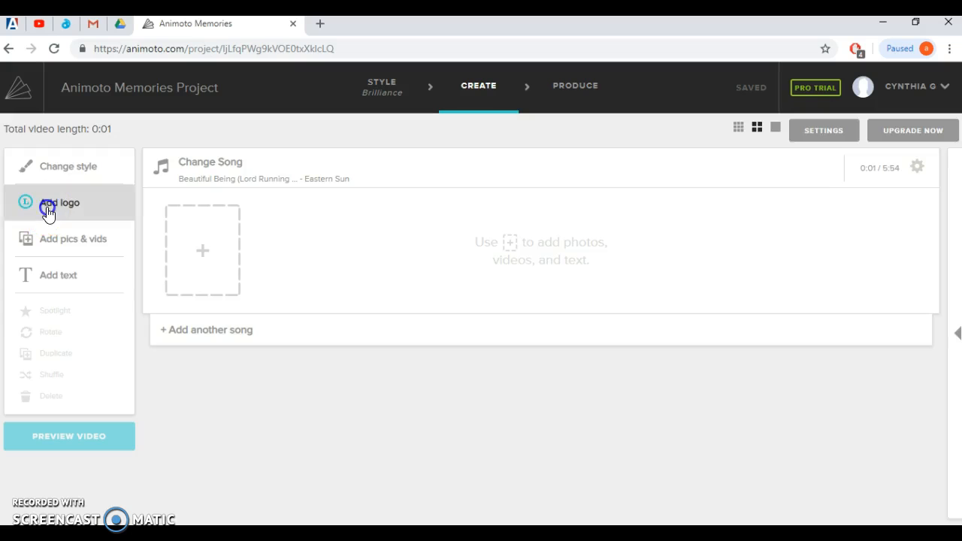
# Step: Examine the logo settings, including the display options and logo animations, and close them without adding a logo
pyautogui.click(47, 210)
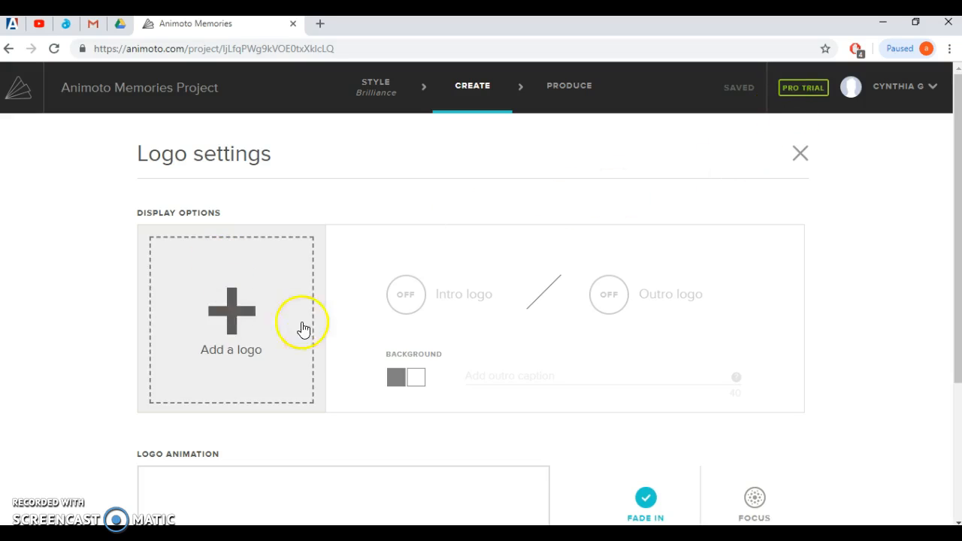
pyautogui.scroll(-3, 587, 381)
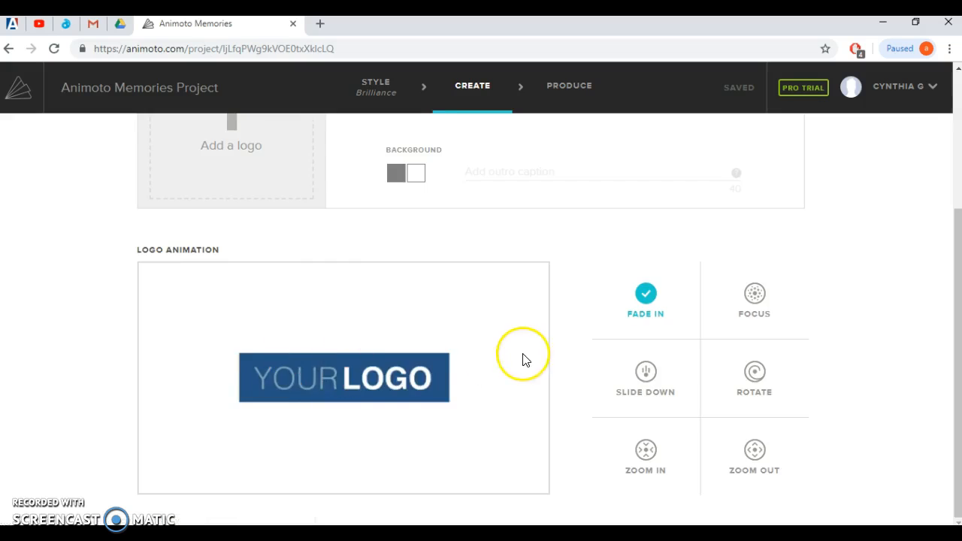
pyautogui.scroll(3, 503, 349)
pyautogui.scroll(-3, 354, 396)
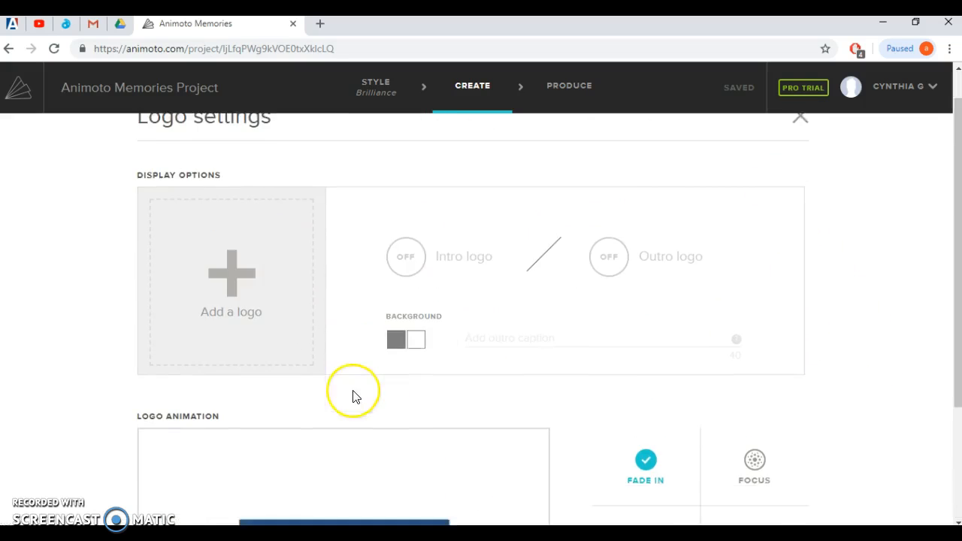
pyautogui.scroll(2, 354, 395)
pyautogui.scroll(-3, 354, 395)
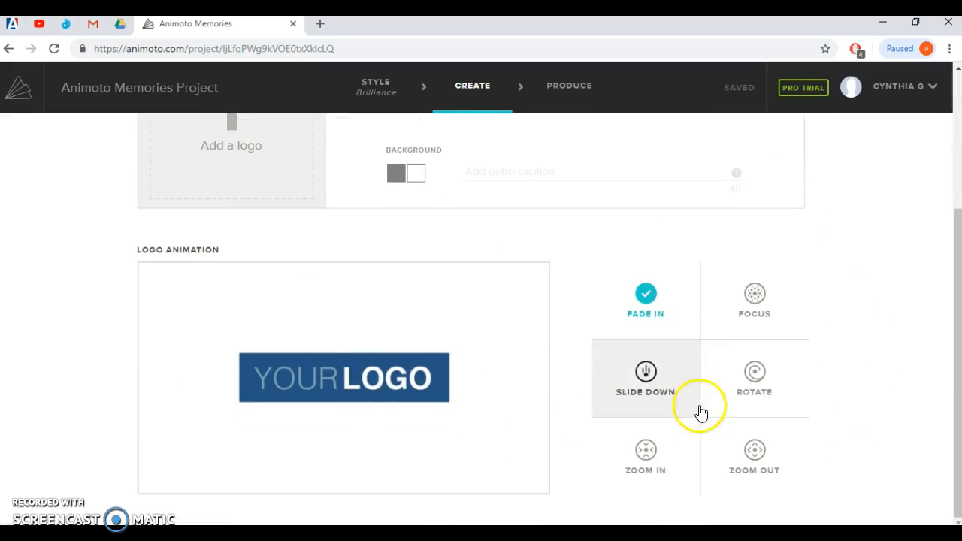
pyautogui.scroll(3, 751, 391)
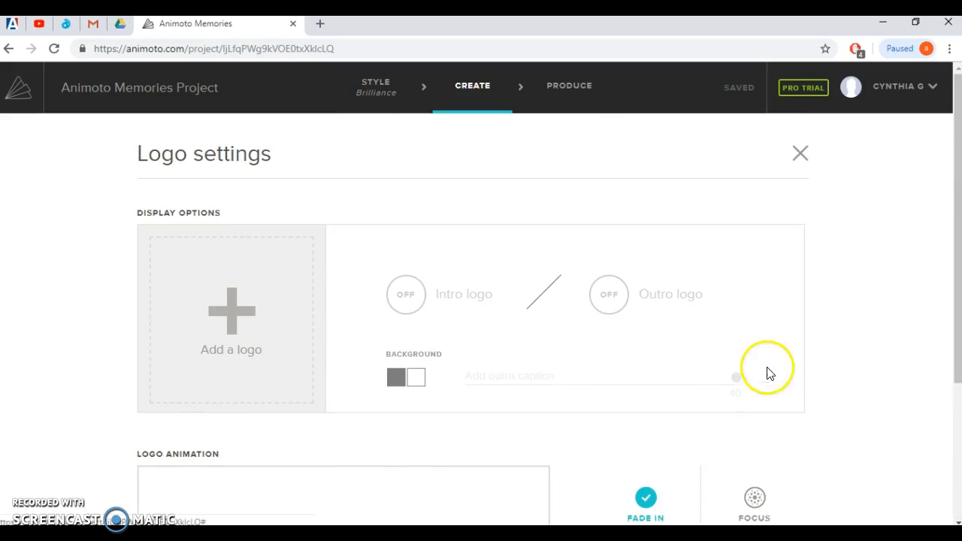
pyautogui.click(801, 153)
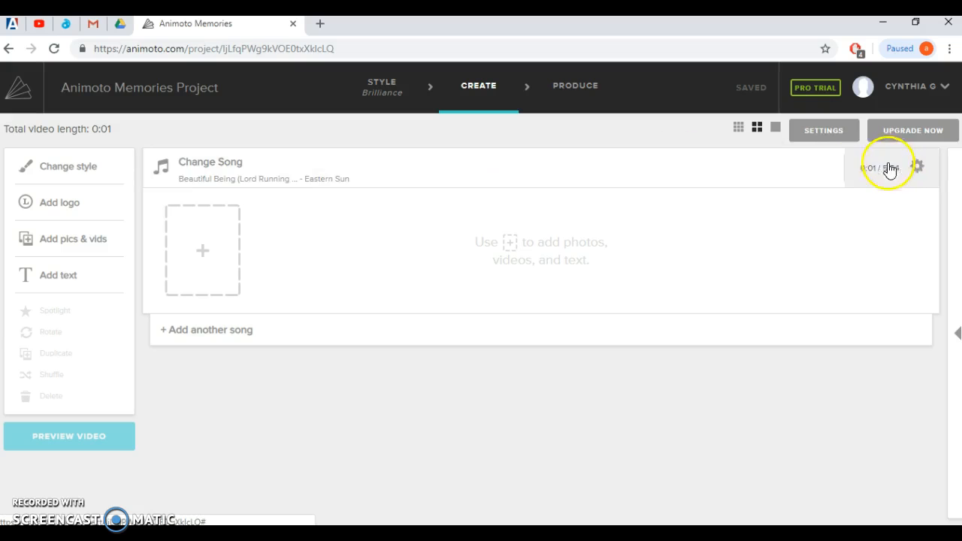
# Step: Replace the project's song by uploading the Iron Maiden song file from the Downloads folder
pyautogui.click(263, 160)
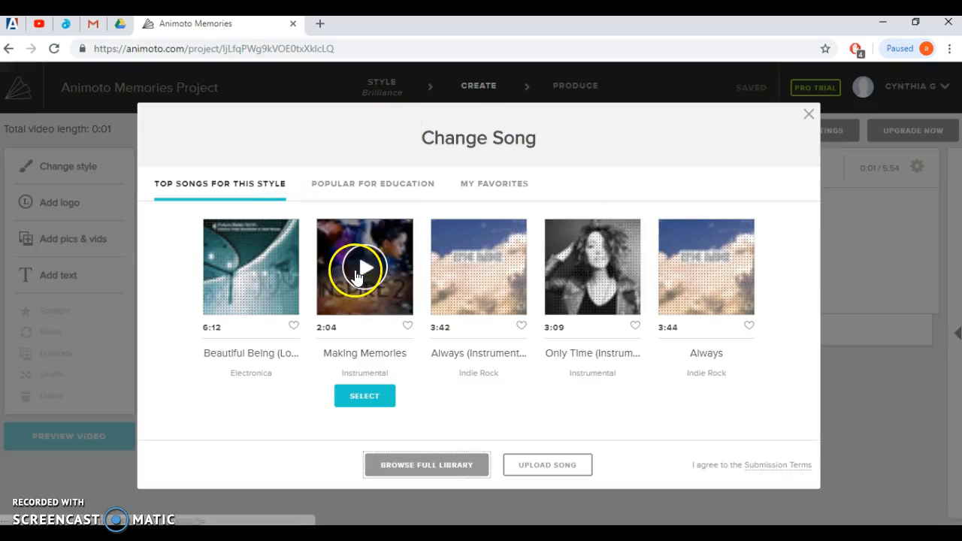
pyautogui.click(548, 472)
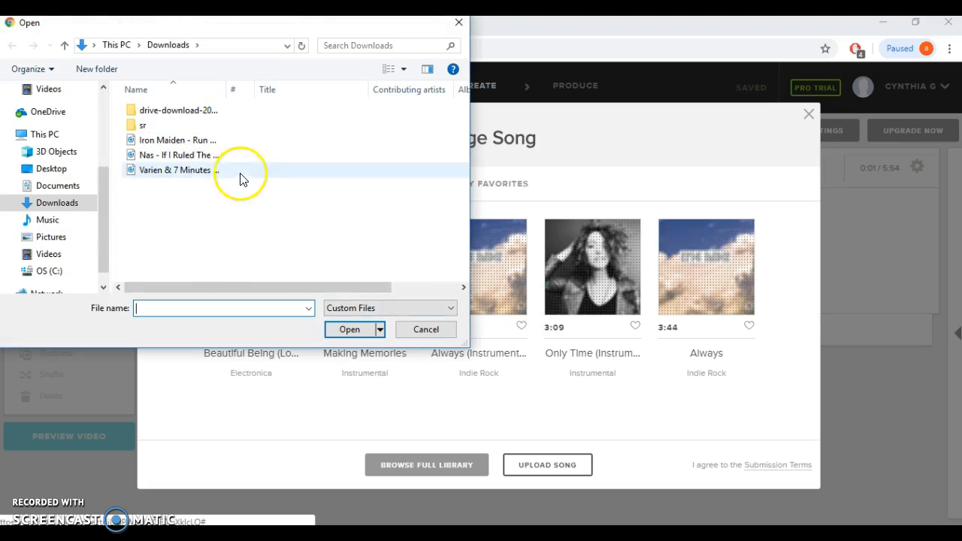
pyautogui.click(206, 143)
pyautogui.click(343, 335)
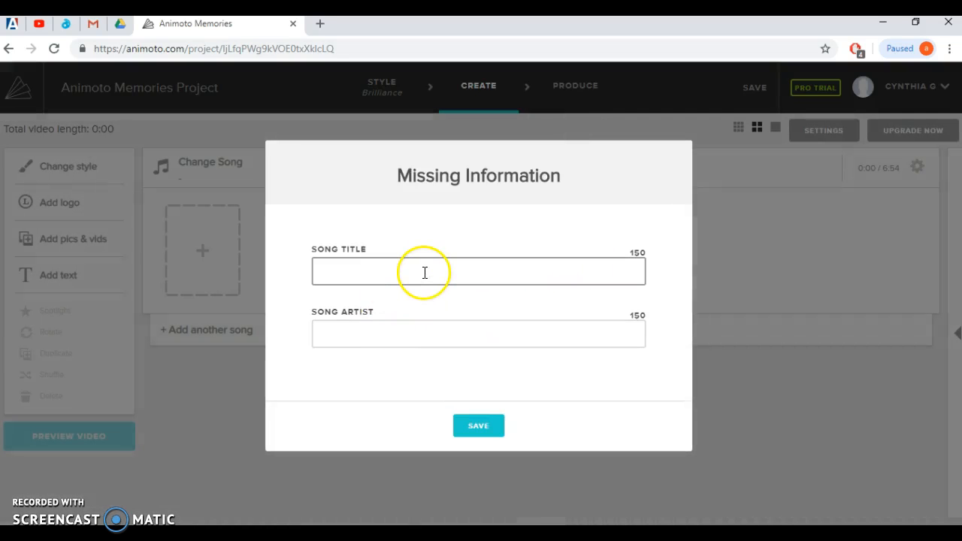
# Step: Fill in the missing song information with the title "Run to Hill" and the artist "Maiden", and save it
pyautogui.click(424, 273)
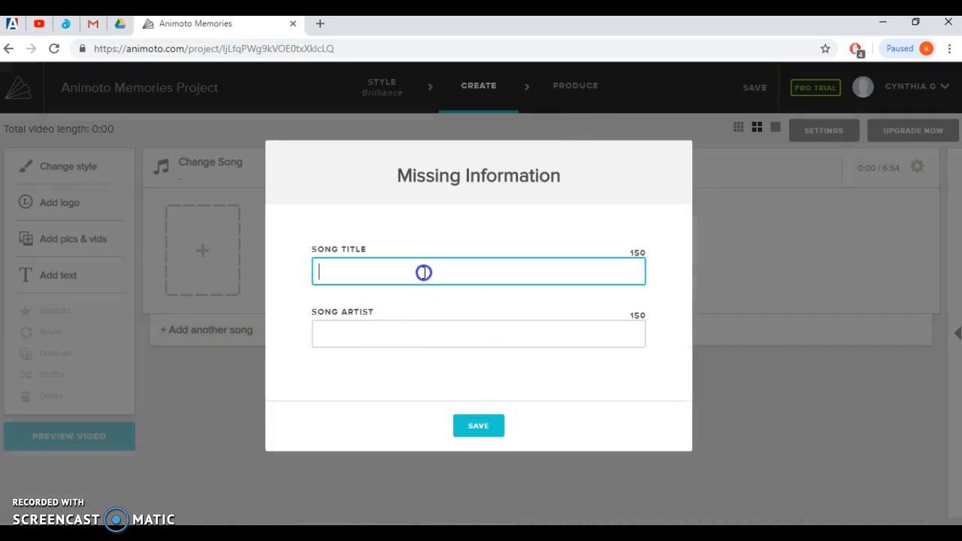
pyautogui.click(481, 333)
pyautogui.click(423, 278)
pyautogui.hotkey('ctrl', 'a')
pyautogui.press('BackSpace')
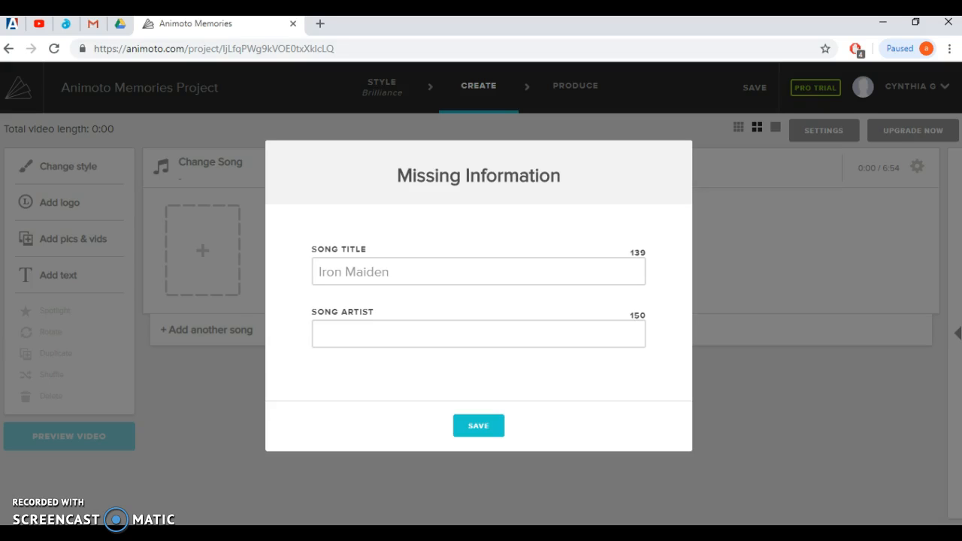
pyautogui.click(433, 271)
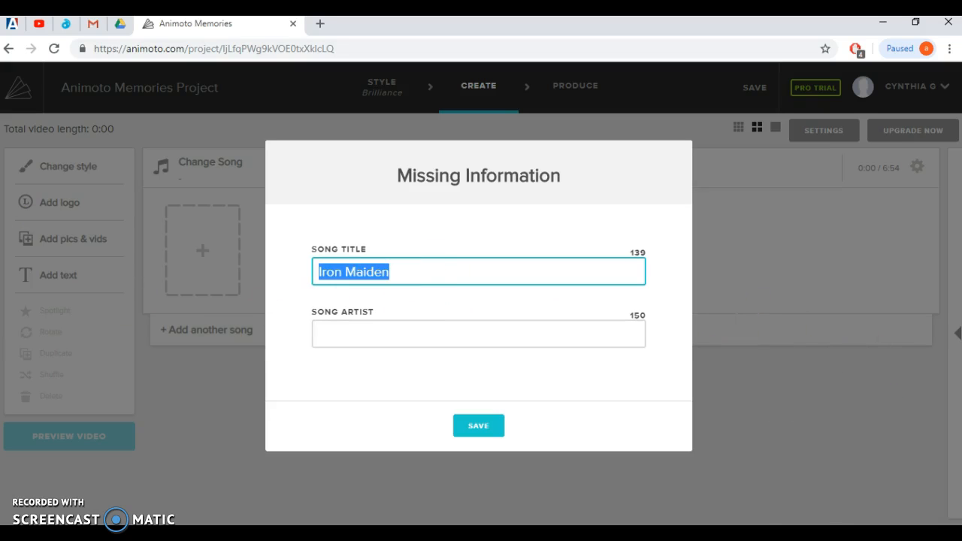
pyautogui.write('Run to Hill')
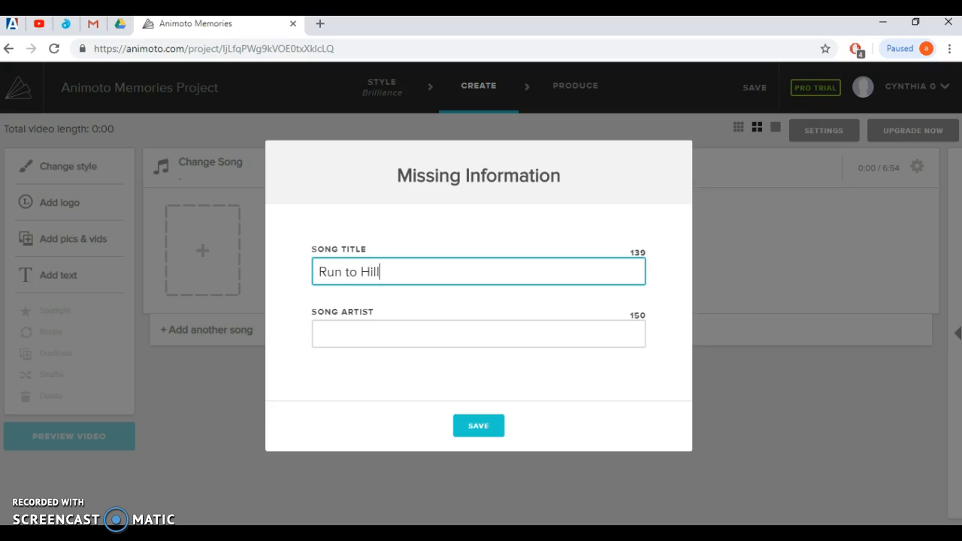
pyautogui.click(435, 327)
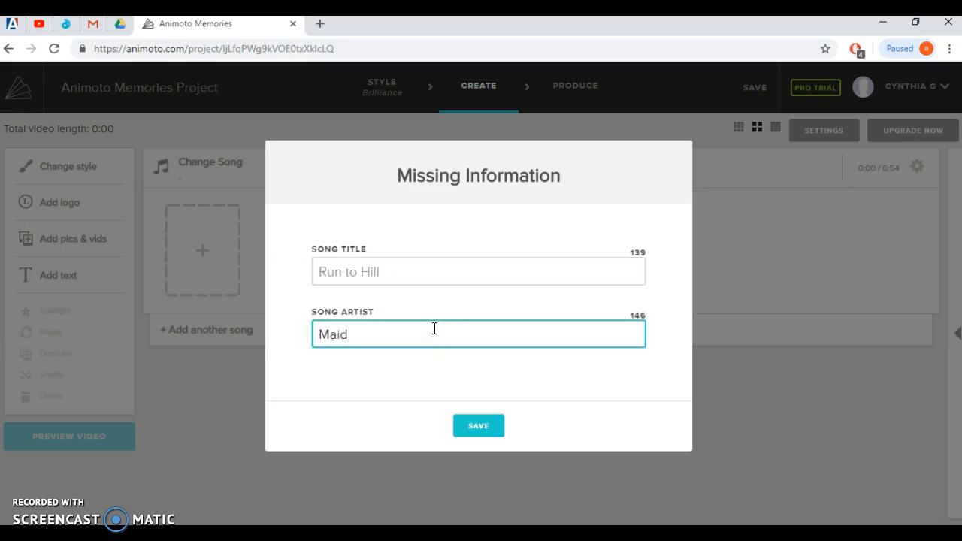
pyautogui.click(478, 425)
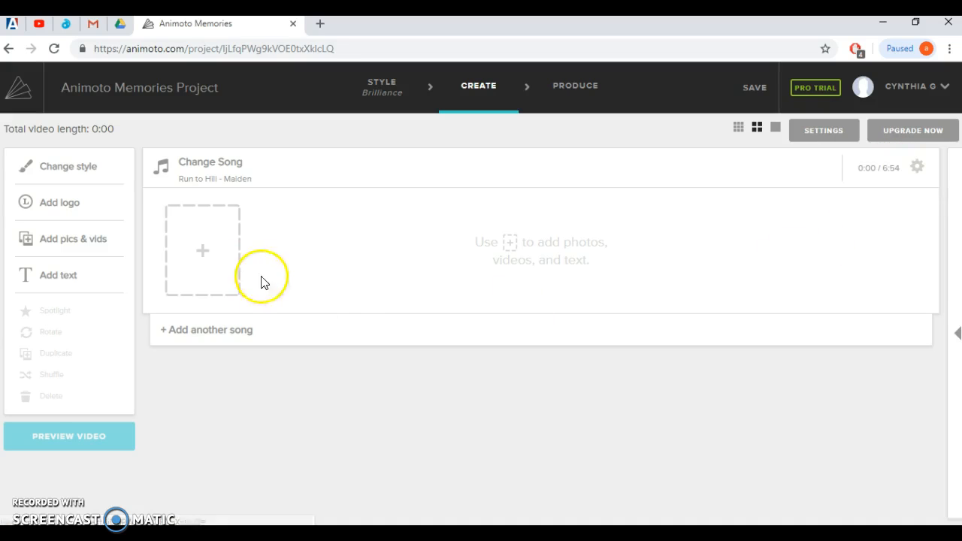
# Step: Add a text slide titled "2018 Memories" with a subtitle crediting the author by name, and save it
pyautogui.click(203, 250)
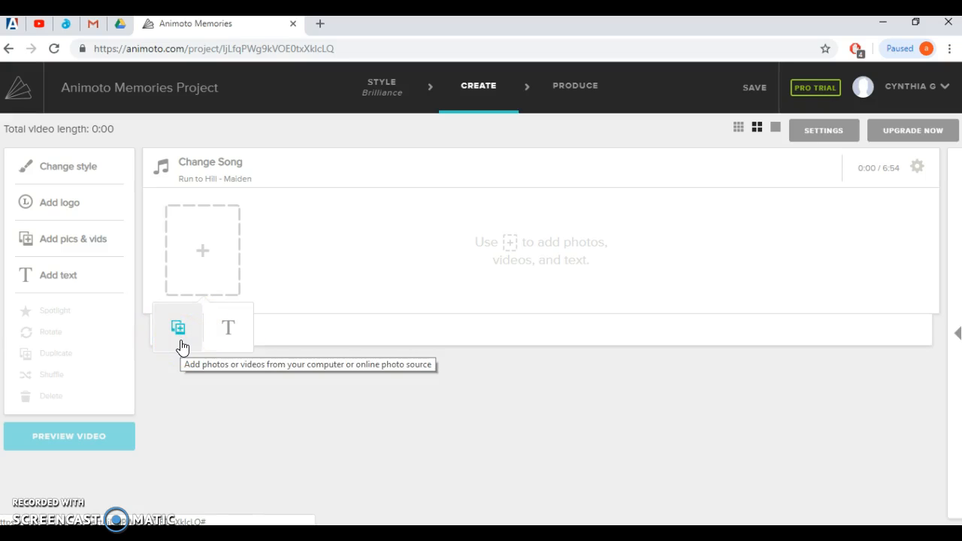
pyautogui.click(223, 334)
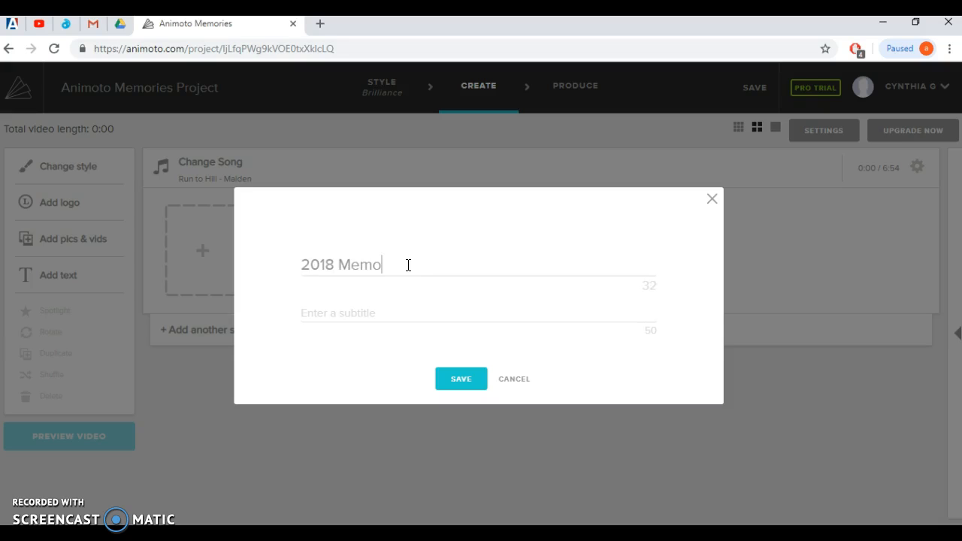
pyautogui.click(394, 319)
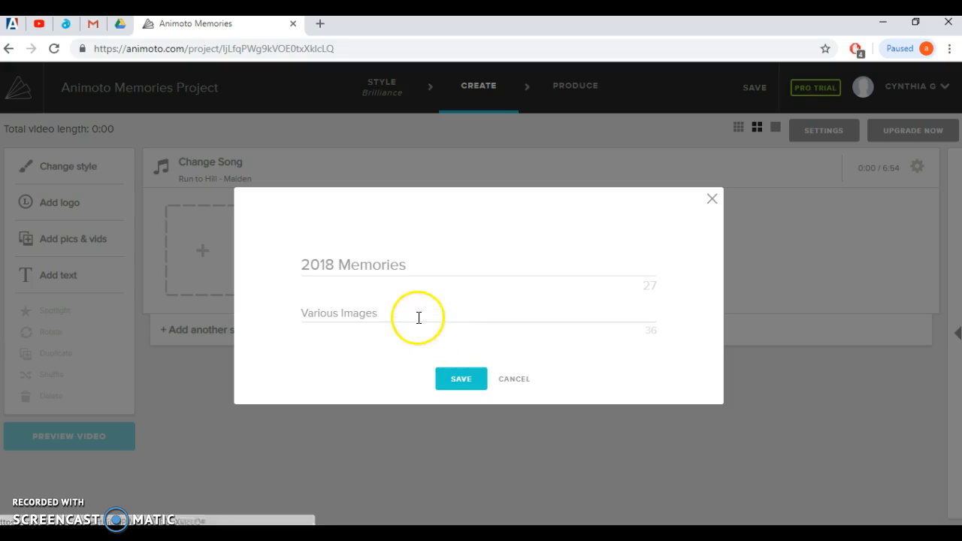
pyautogui.hotkey('ctrl', 'a')
pyautogui.write('by')
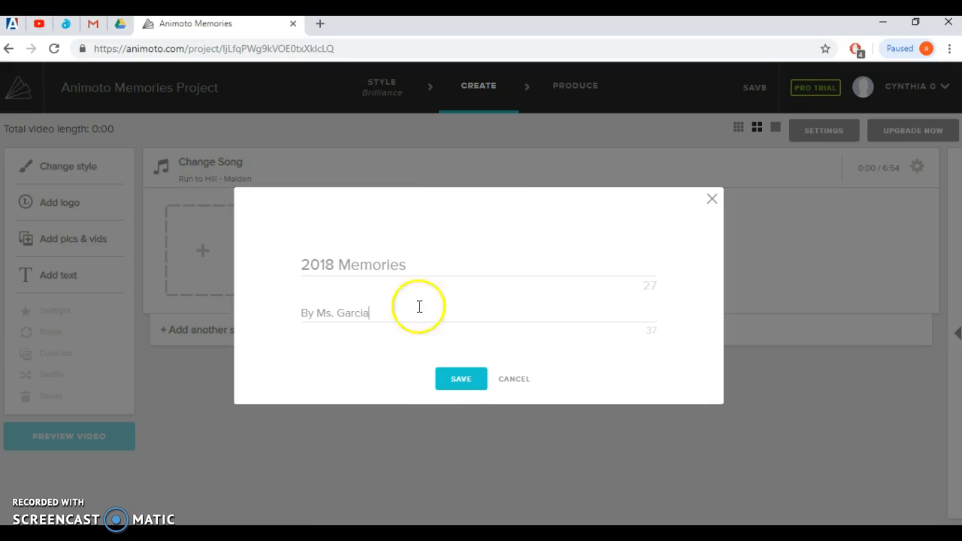
pyautogui.click(460, 382)
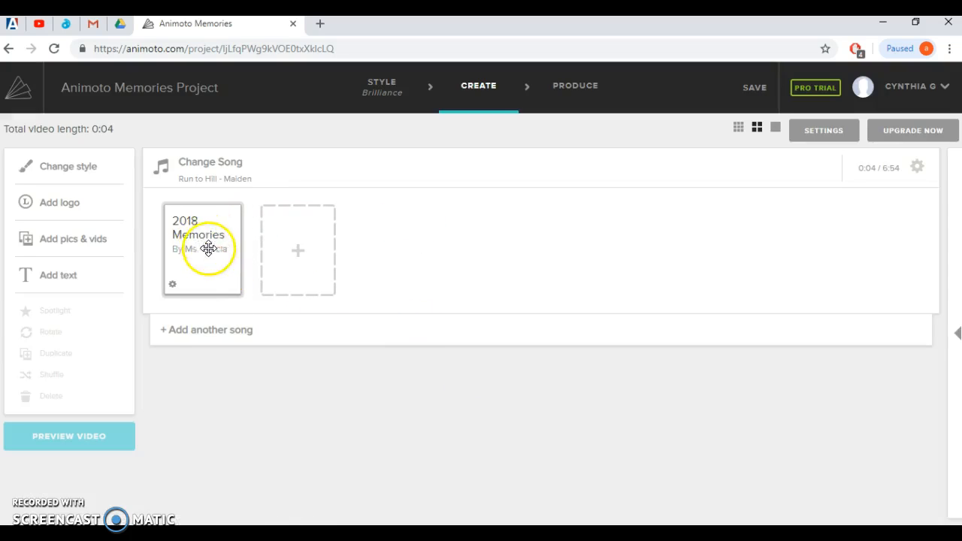
# Step: Spotlight the "2018 Memories" text slide and close its editor
pyautogui.click(173, 283)
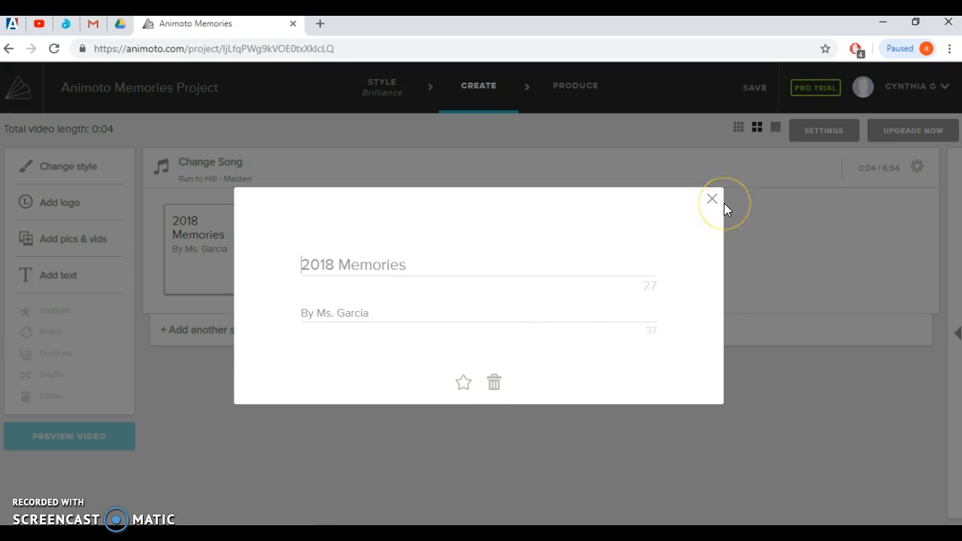
pyautogui.click(455, 385)
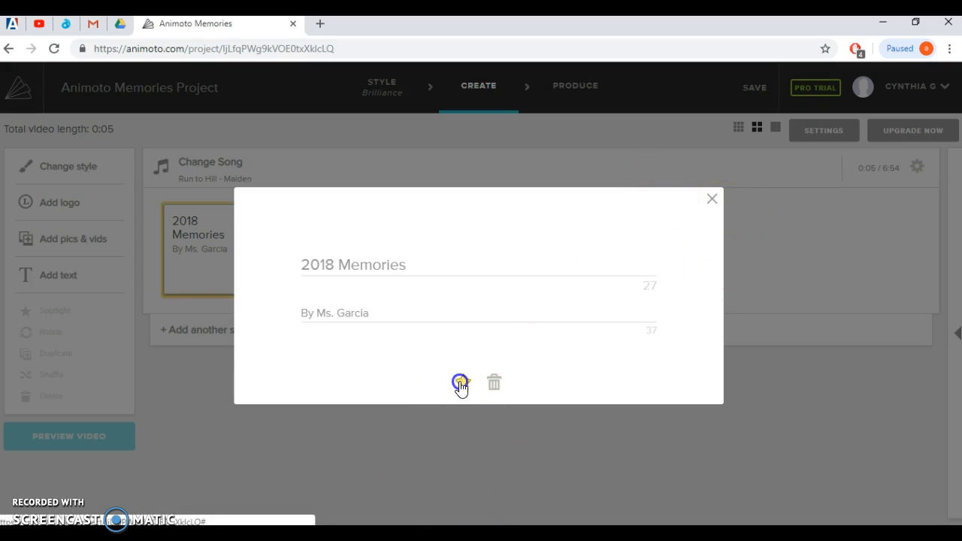
pyautogui.click(715, 202)
# Step: Choose Instagram as the source for adding photos and videos, and authorize Animoto to access the account
pyautogui.click(335, 241)
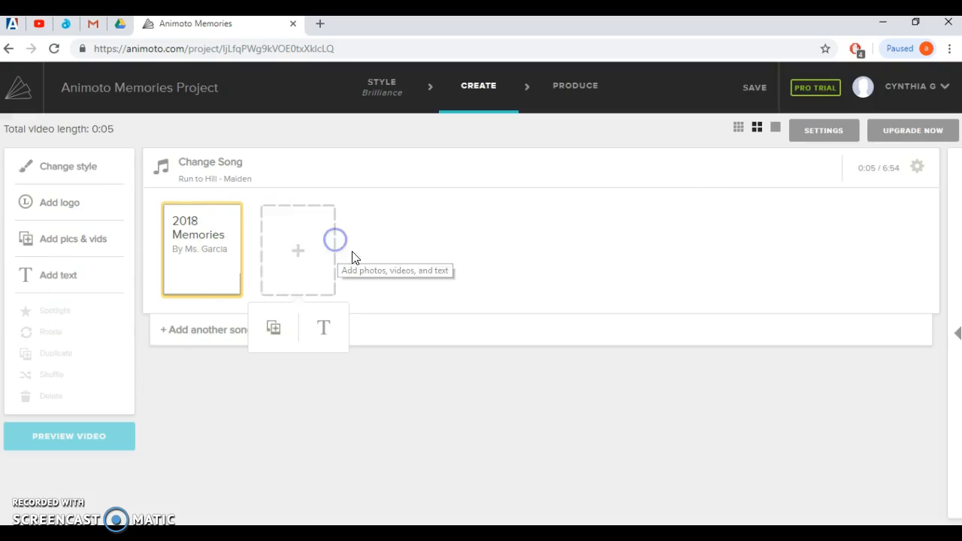
pyautogui.click(272, 325)
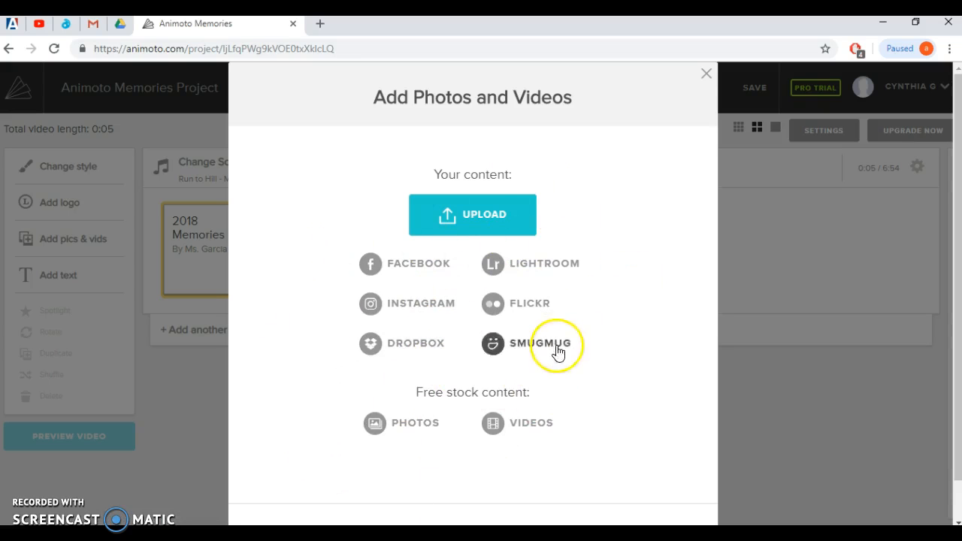
pyautogui.click(435, 311)
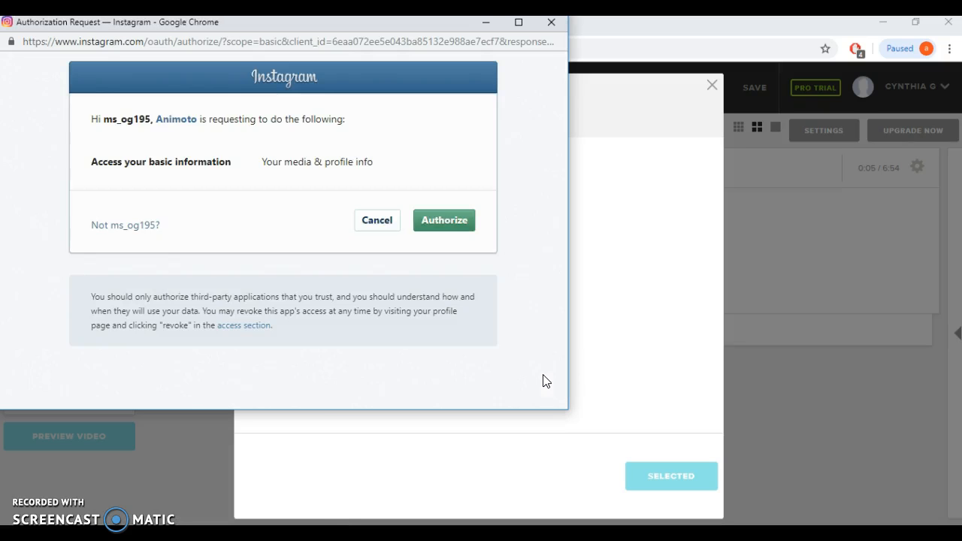
pyautogui.click(441, 221)
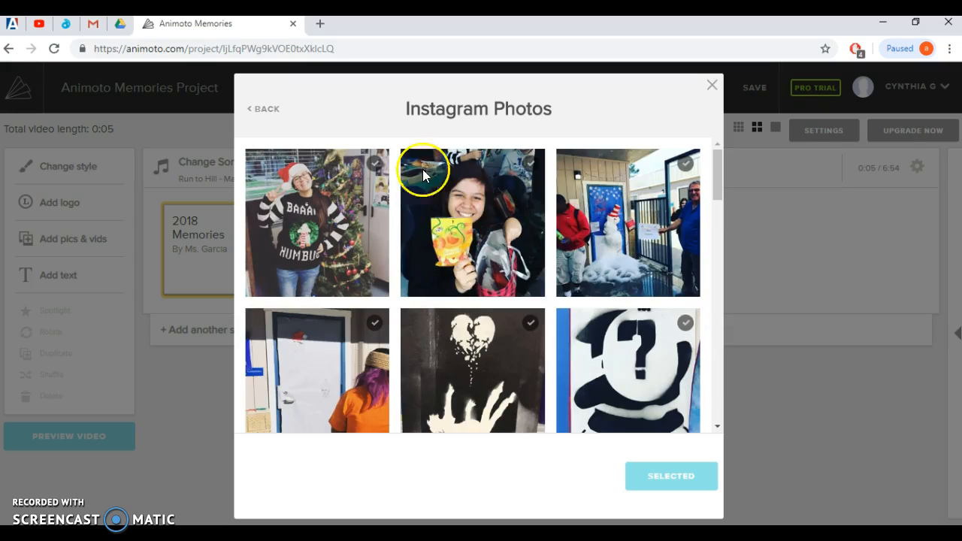
# Step: Browse the Instagram photos down to the end and return to the list of content sources without selecting any
pyautogui.moveTo(707, 163); pyautogui.dragTo(739, 424)
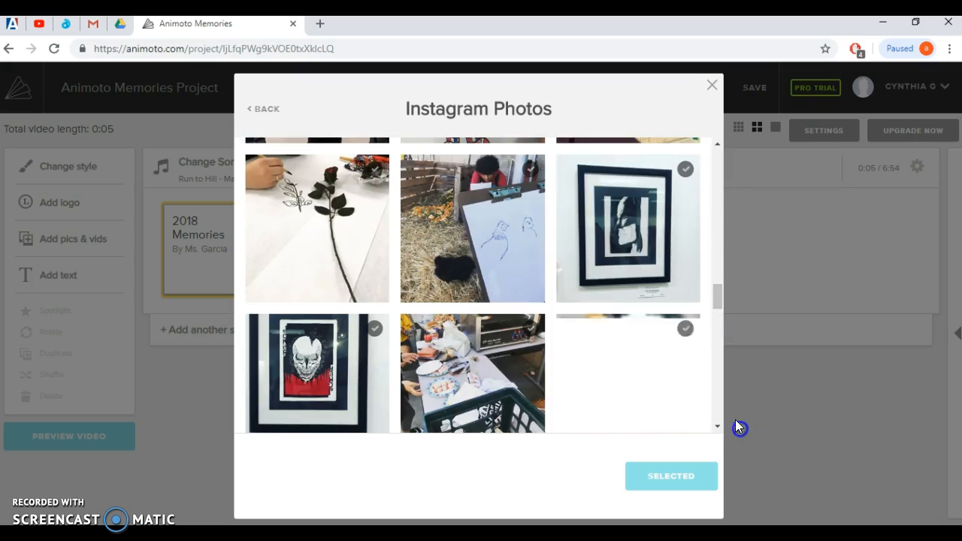
pyautogui.moveTo(717, 288); pyautogui.dragTo(719, 423)
pyautogui.moveTo(714, 376); pyautogui.dragTo(714, 402)
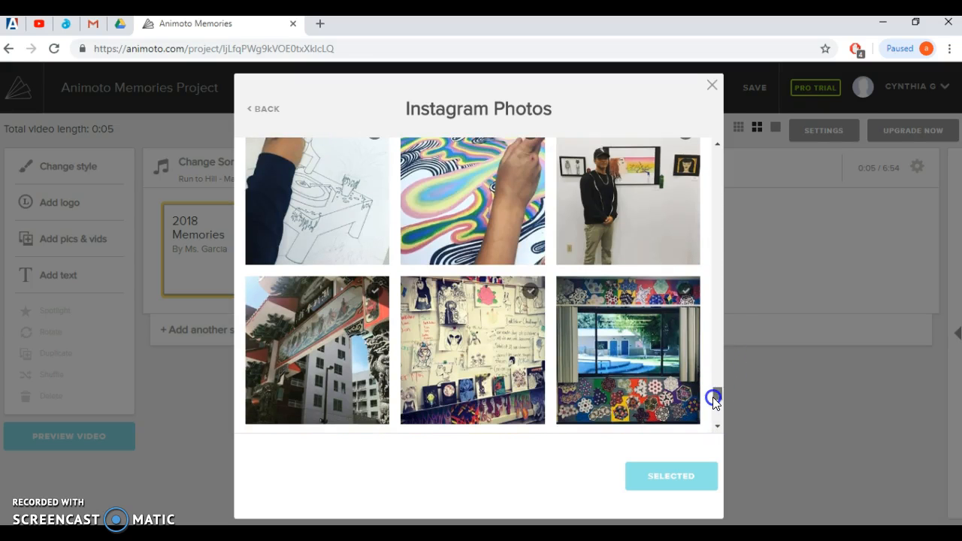
pyautogui.click(275, 109)
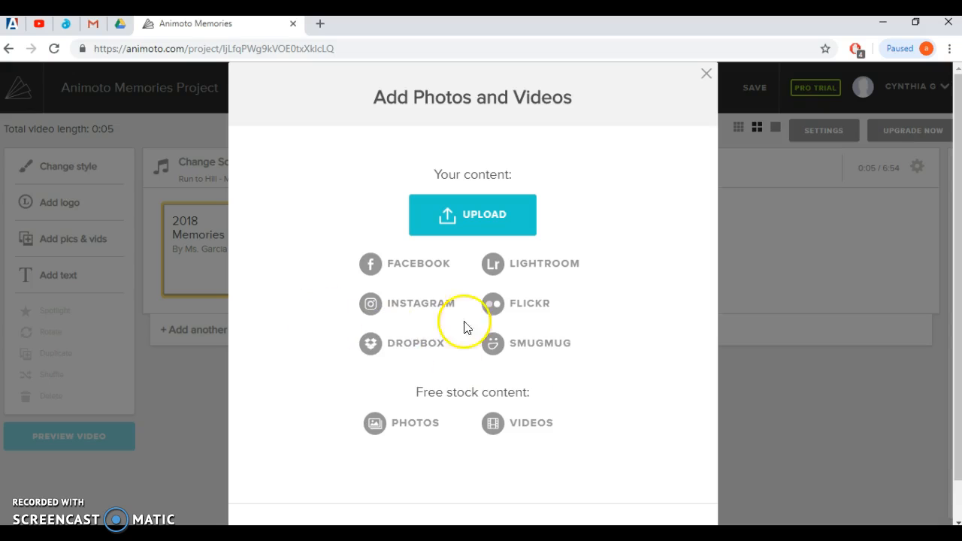
# Step: Upload all the artwork images from the ATC Examples folder in Pictures to the project
pyautogui.scroll(-1, 588, 429)
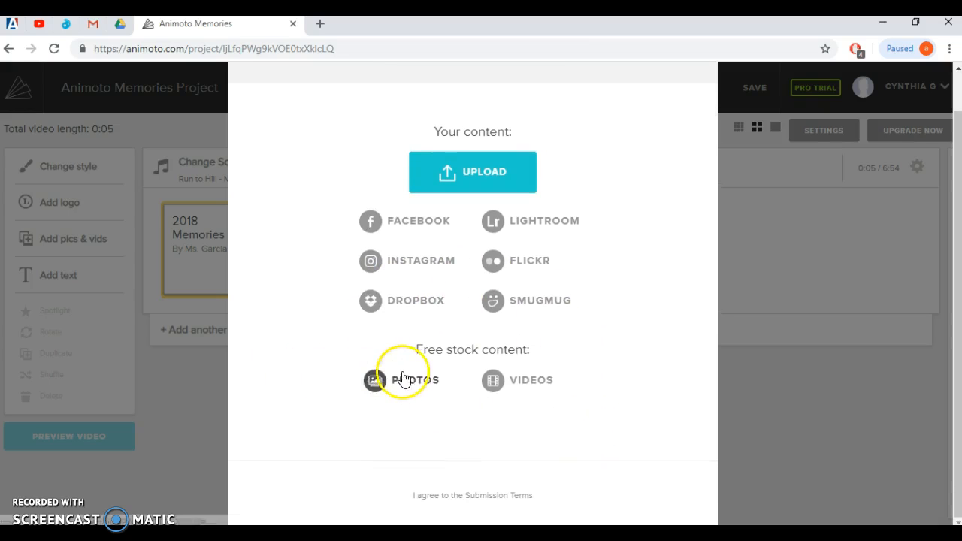
pyautogui.scroll(1, 526, 379)
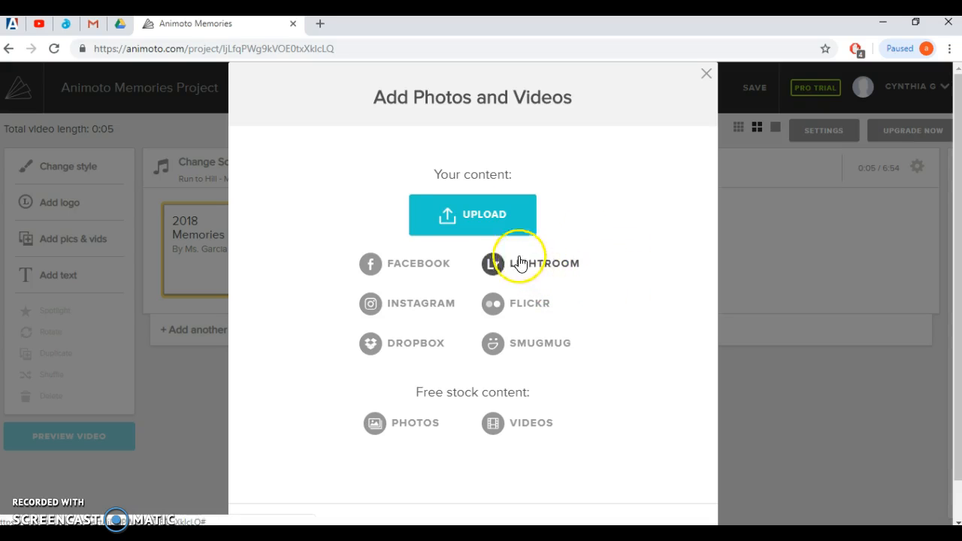
pyautogui.click(499, 223)
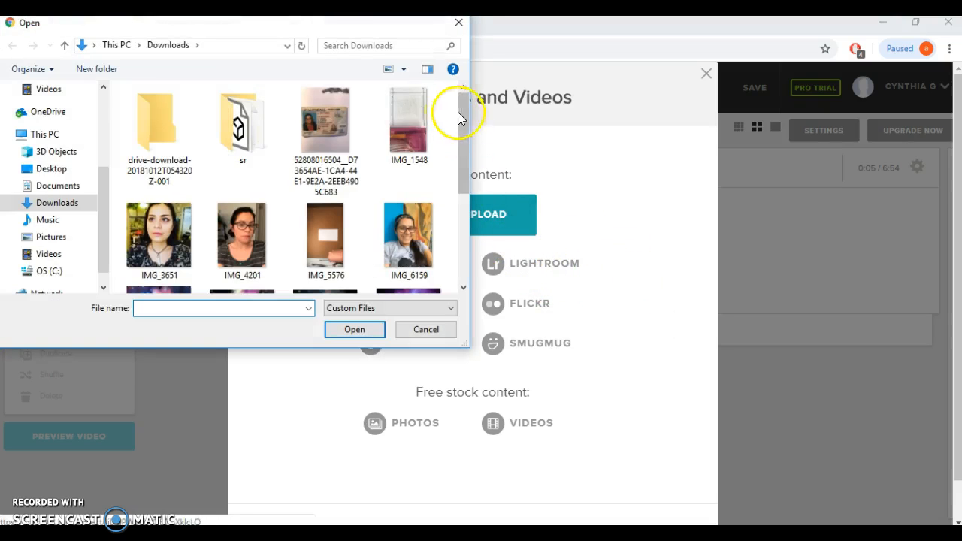
pyautogui.scroll(-2, 455, 185)
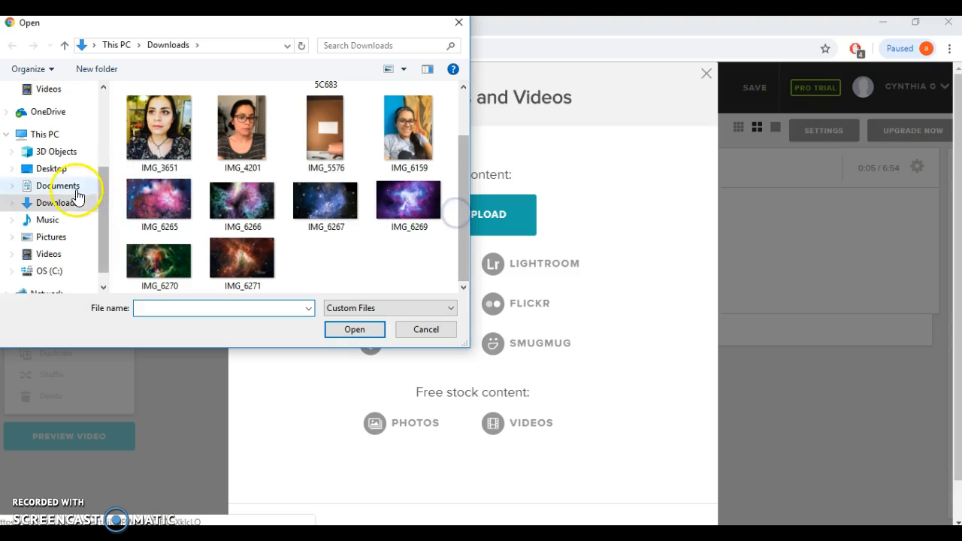
pyautogui.click(50, 237)
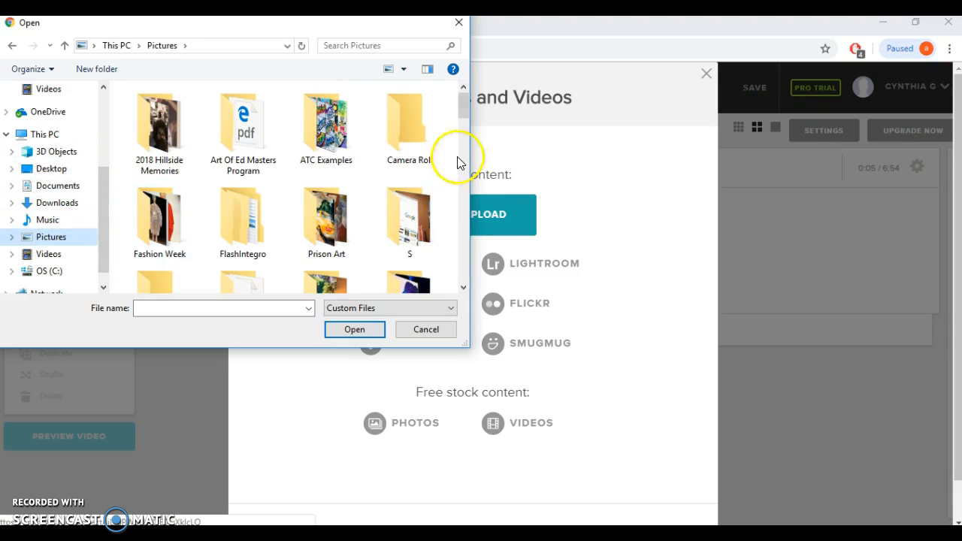
pyautogui.click(323, 124)
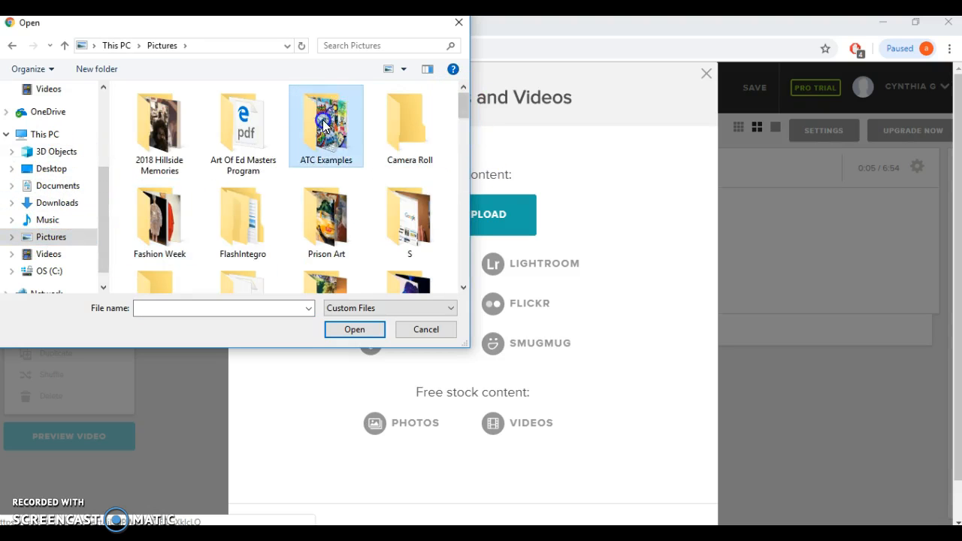
pyautogui.doubleClick(323, 124)
pyautogui.moveTo(466, 129); pyautogui.dragTo(462, 188)
pyautogui.moveTo(442, 288); pyautogui.dragTo(116, 38)
pyautogui.click(354, 330)
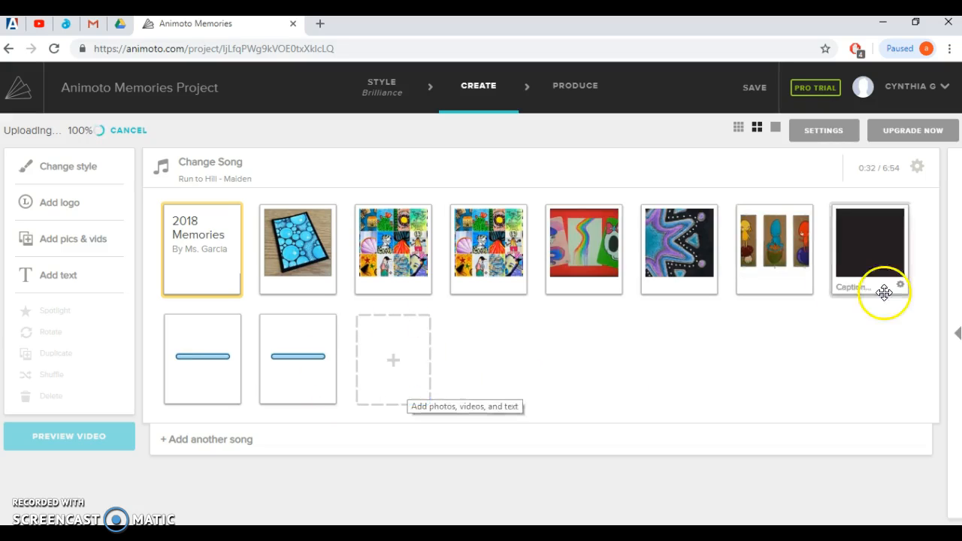
# Step: Add more photos to the storyboard by uploading the student artwork images from the Students folder in Pictures
pyautogui.moveTo(395, 356)
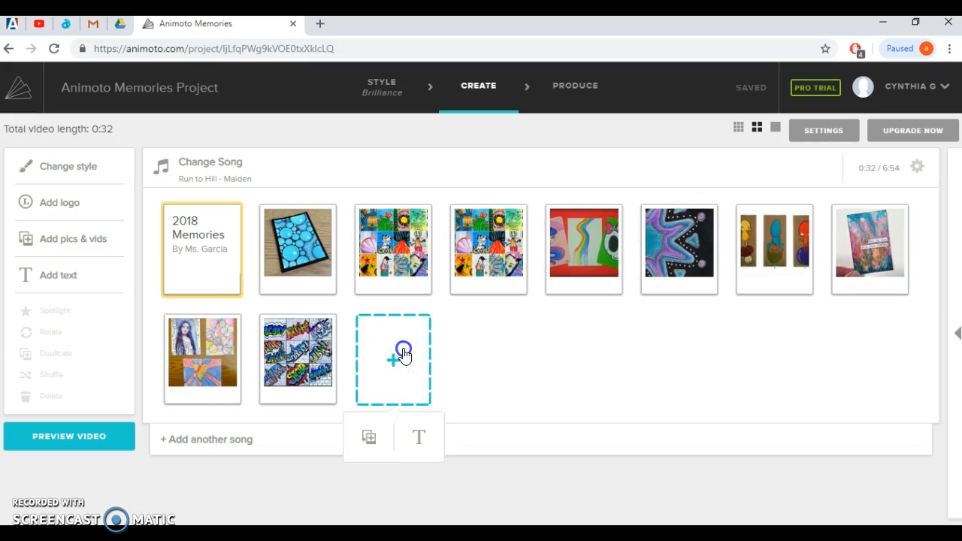
pyautogui.click(346, 445)
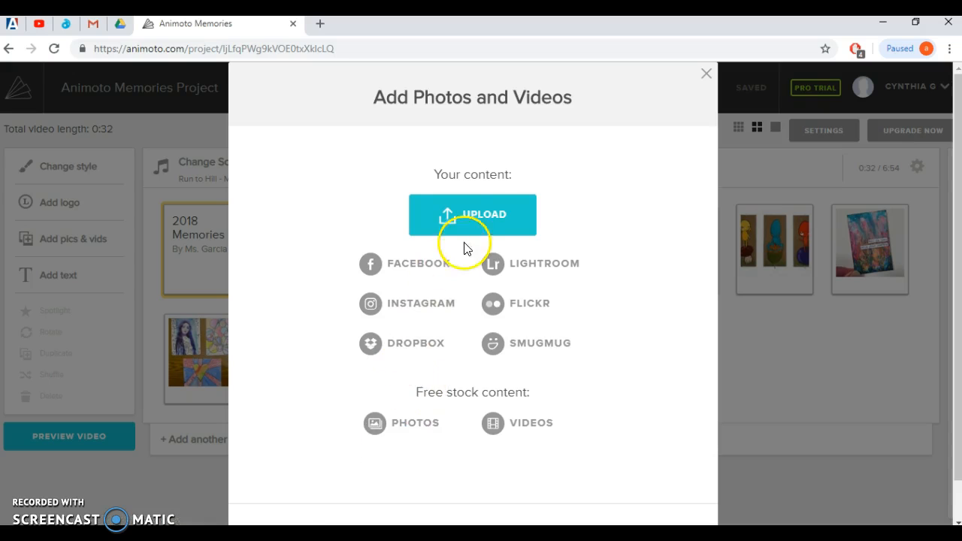
pyautogui.click(460, 216)
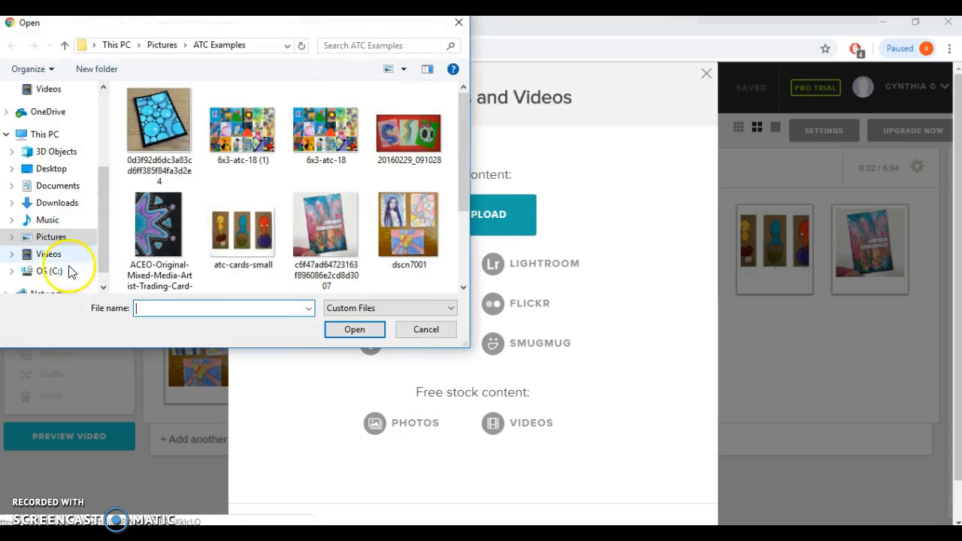
pyautogui.click(52, 237)
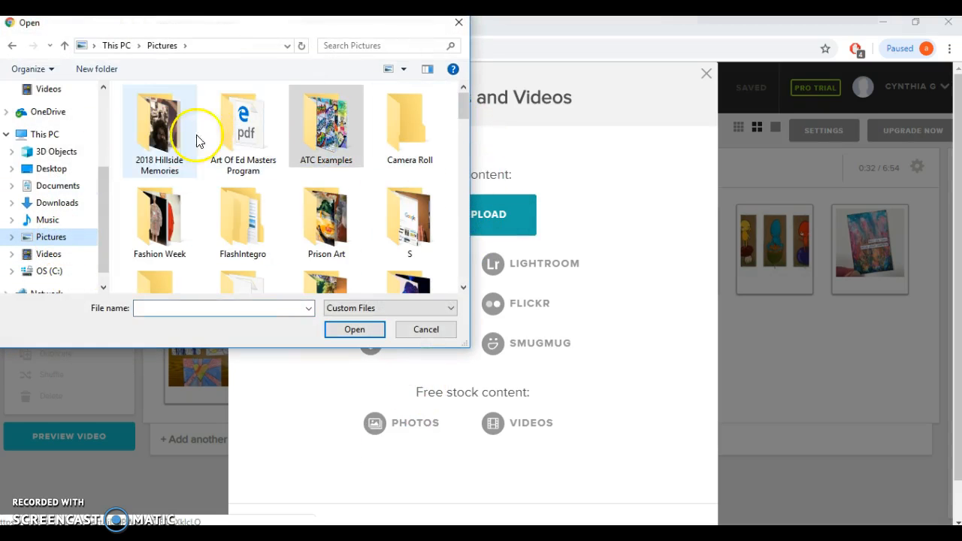
pyautogui.moveTo(460, 101); pyautogui.dragTo(461, 118)
pyautogui.doubleClick(339, 215)
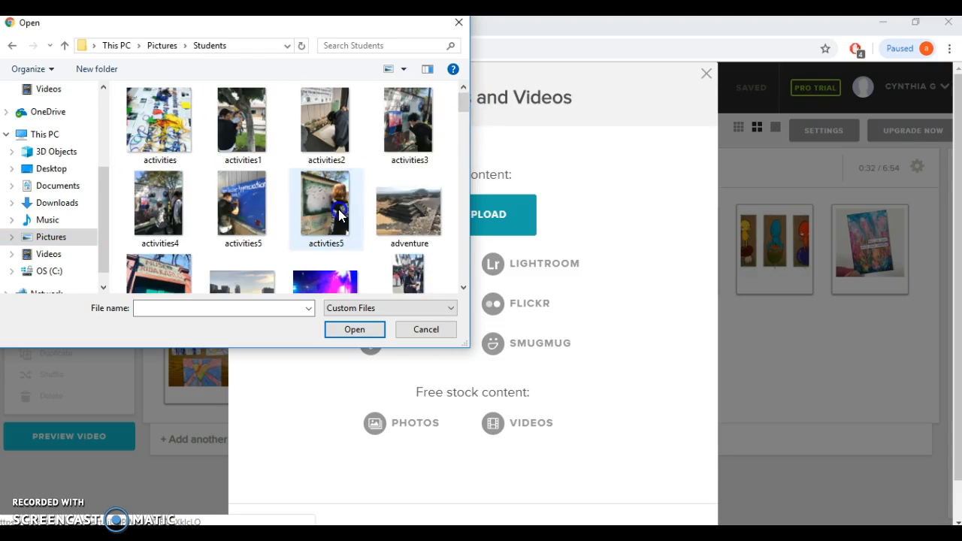
pyautogui.moveTo(460, 107); pyautogui.dragTo(124, 169)
pyautogui.click(368, 330)
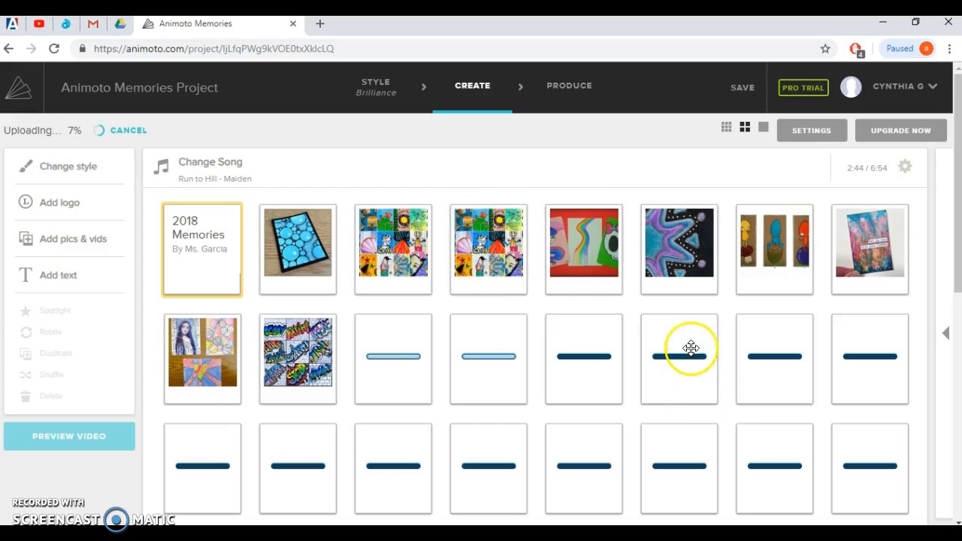
# Step: Move the hexagonal tessellation photo to the spot directly after the blue bubbles artwork near the start of the storyboard
pyautogui.scroll(-10, 690, 348)
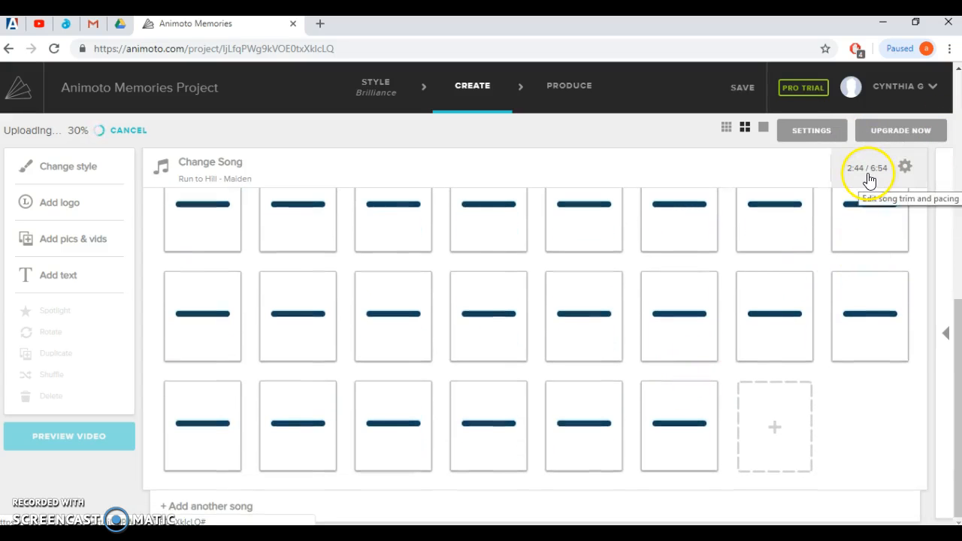
pyautogui.scroll(7, 751, 383)
pyautogui.scroll(-3, 752, 385)
pyautogui.scroll(3, 752, 385)
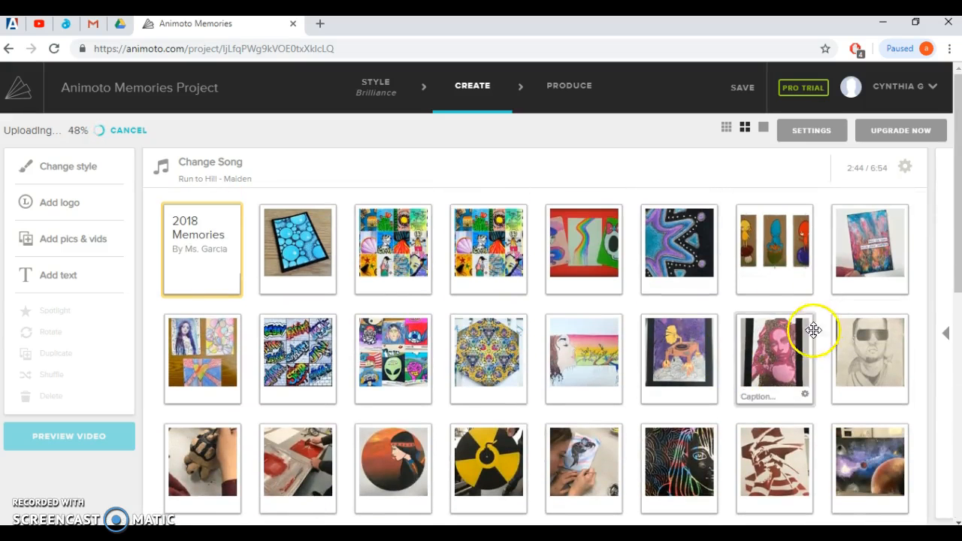
pyautogui.scroll(-6, 752, 394)
pyautogui.scroll(2, 752, 397)
pyautogui.scroll(8, 408, 305)
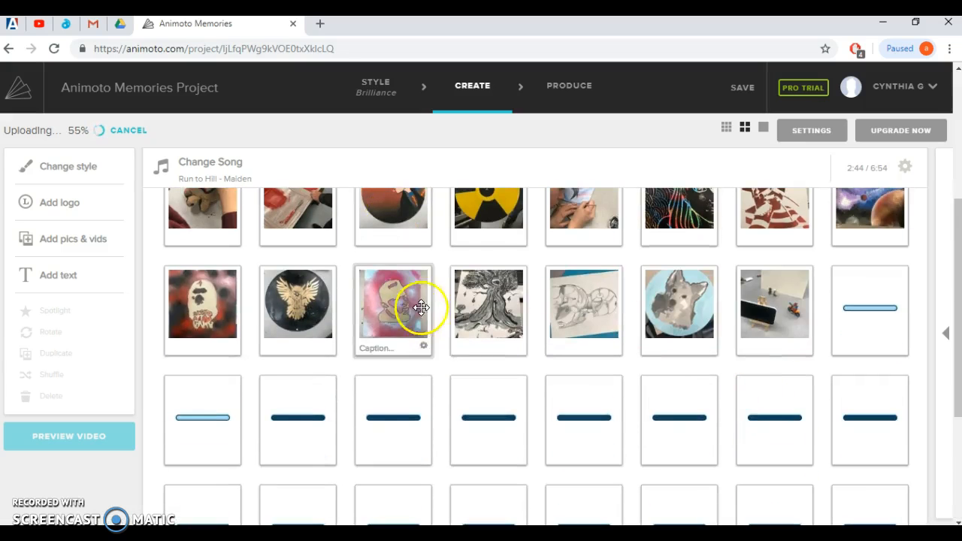
pyautogui.moveTo(459, 343); pyautogui.dragTo(380, 295)
# Step: Caption the tessellation photo "Tessellation Project by" followed by the student's name, and save the caption
pyautogui.click(379, 290)
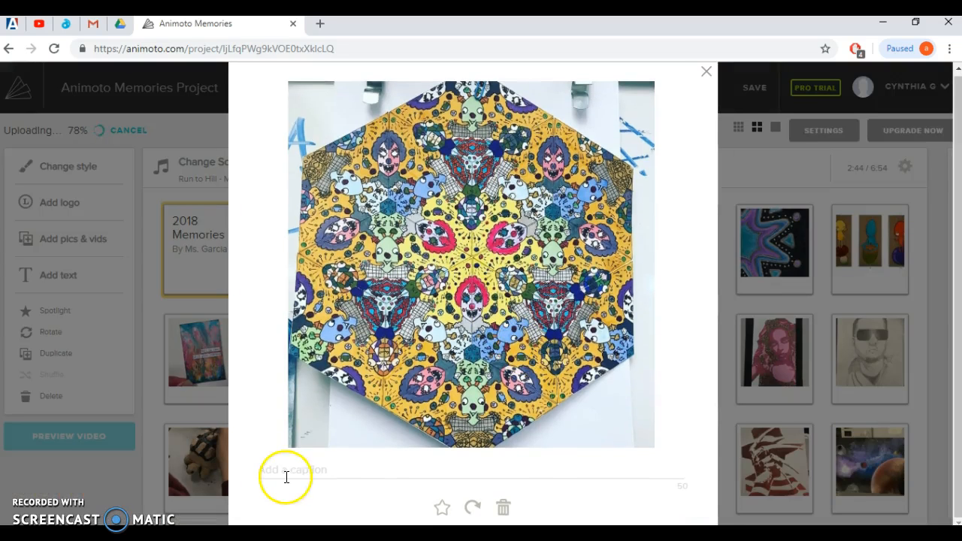
pyautogui.click(345, 466)
pyautogui.write('Tessellation Project')
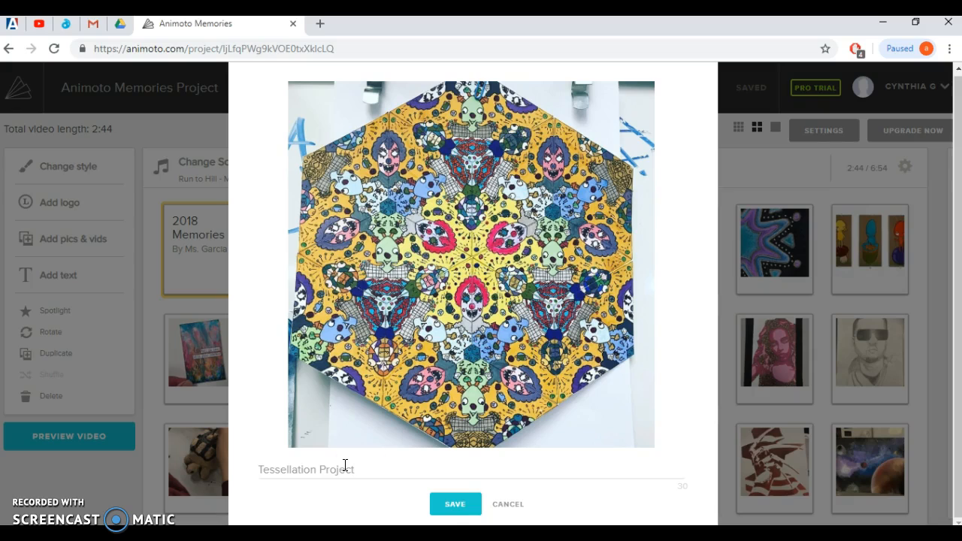
pyautogui.click(449, 507)
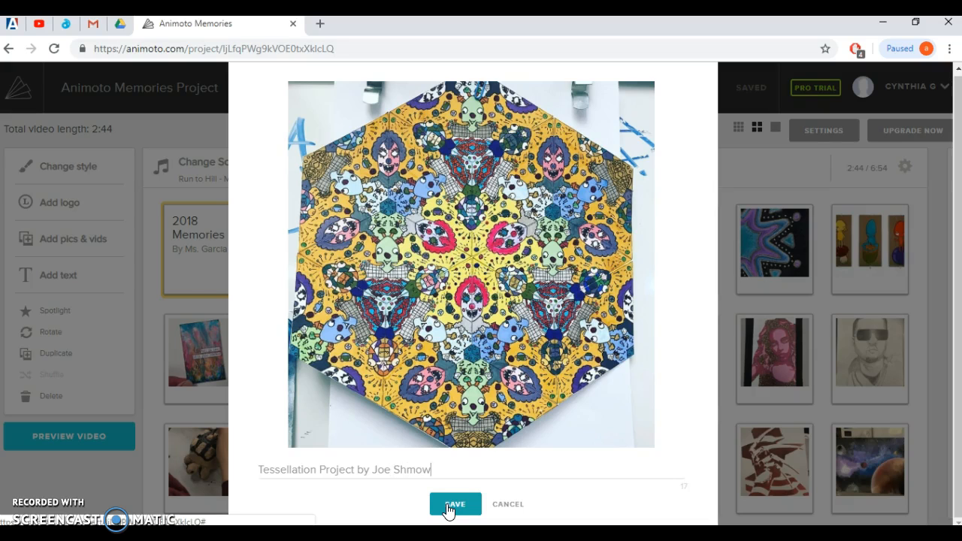
pyautogui.click(449, 507)
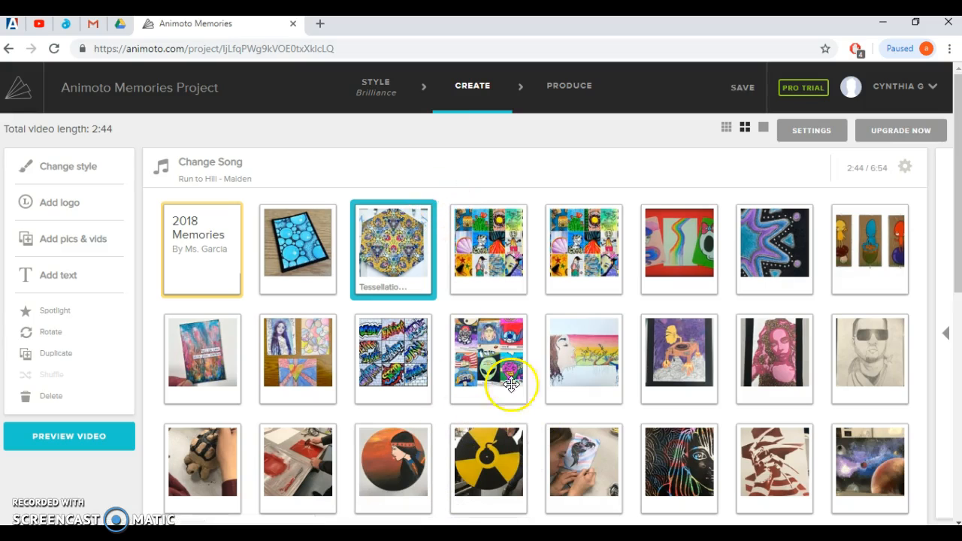
# Step: Reopen the tessellation photo, rotate it clockwise and close its editor
pyautogui.click(423, 289)
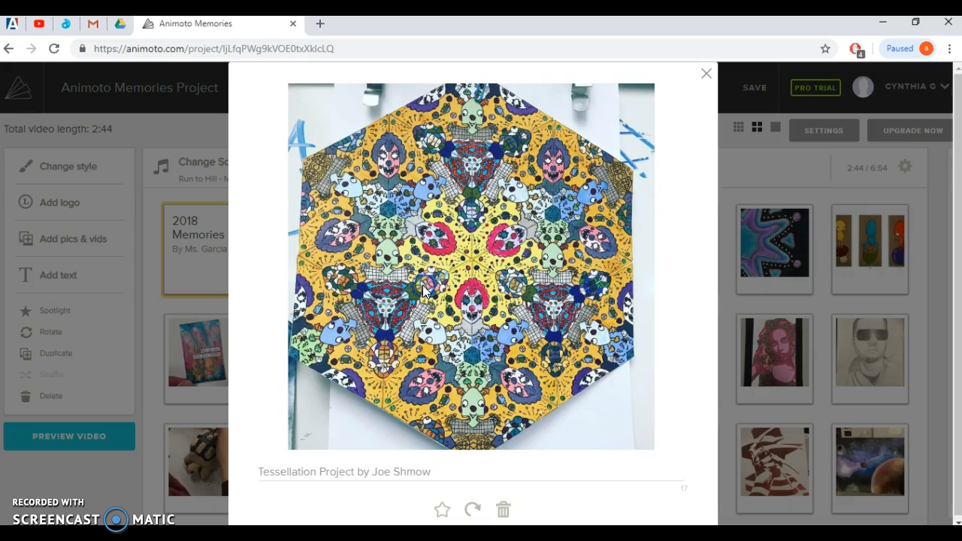
pyautogui.click(474, 510)
pyautogui.click(475, 510)
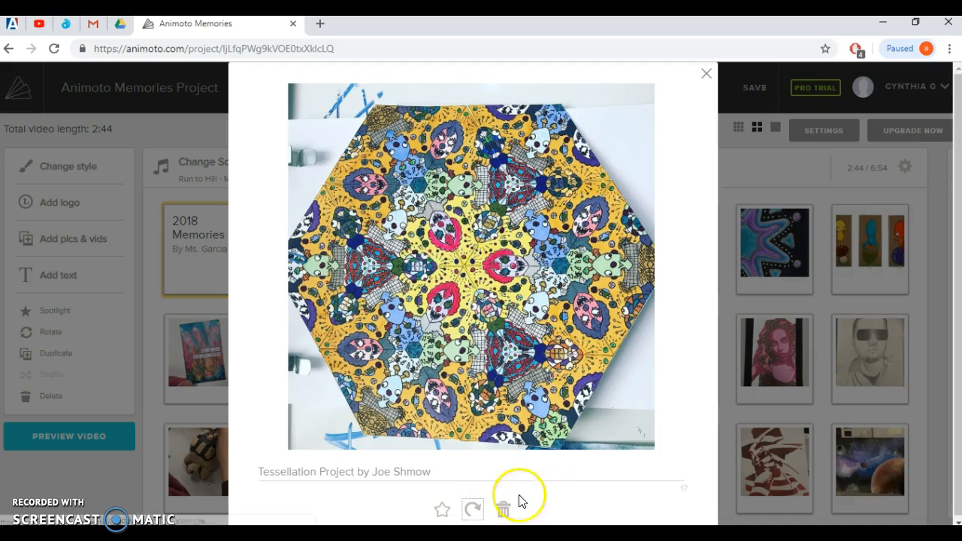
pyautogui.click(899, 199)
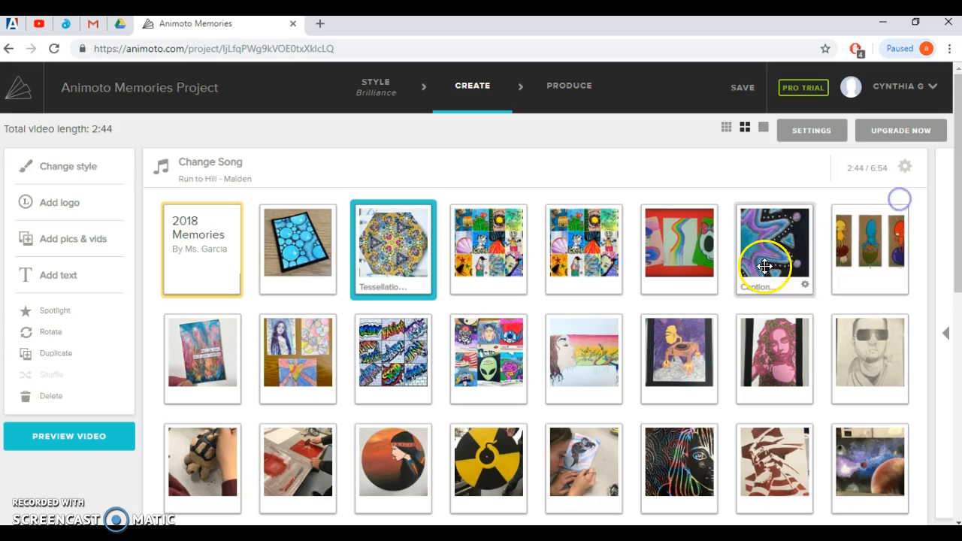
# Step: Reorder the storyboard by moving the bearded man portrait, the black-and-white tree and the yellow radiation symbol artwork to earlier positions
pyautogui.scroll(-1, 583, 391)
pyautogui.scroll(-5, 583, 391)
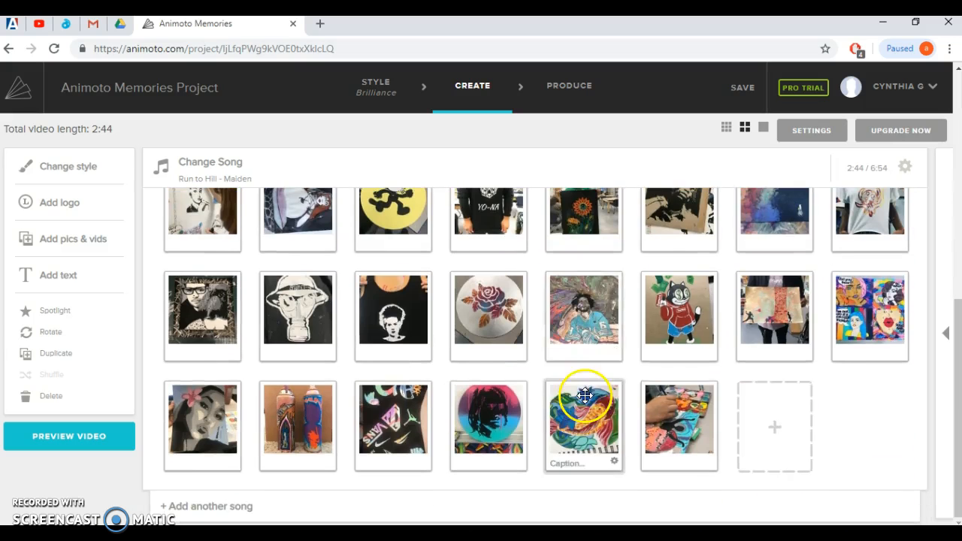
pyautogui.moveTo(564, 248); pyautogui.dragTo(350, 218)
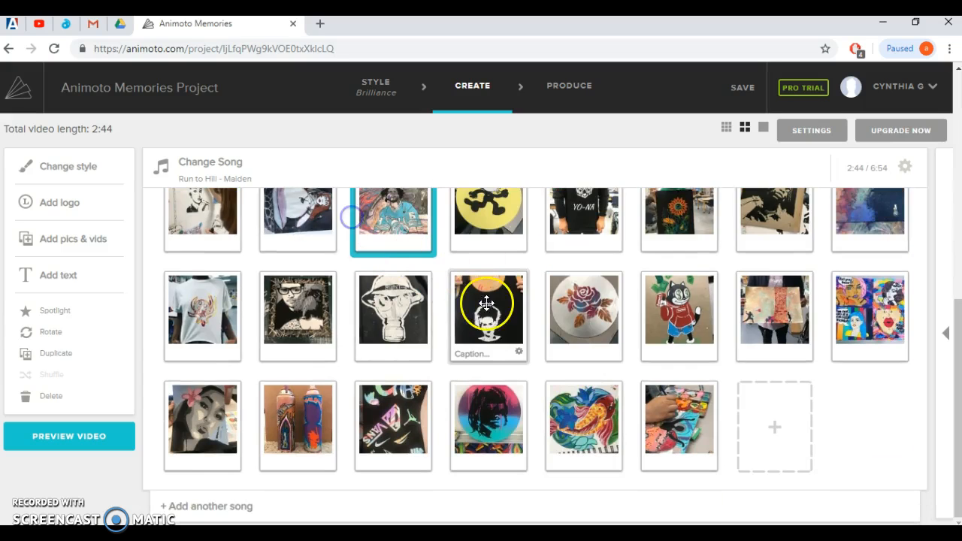
pyautogui.scroll(3, 492, 305)
pyautogui.moveTo(501, 350); pyautogui.dragTo(375, 253)
pyautogui.scroll(3, 461, 332)
pyautogui.moveTo(511, 383); pyautogui.dragTo(365, 350)
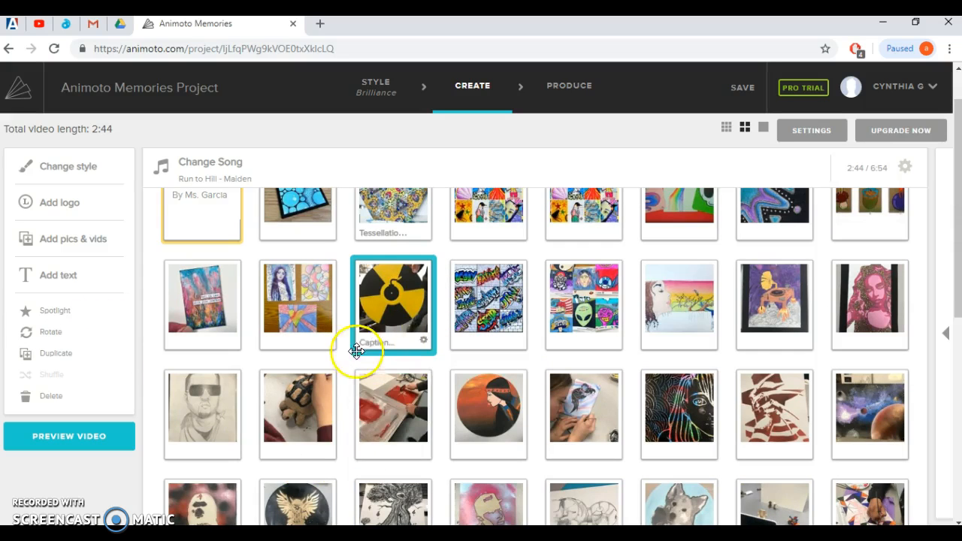
# Step: Upload the photo of the man in glasses with raised hands from the Pictures folder and open its image-size warning
pyautogui.scroll(-2, 352, 376)
pyautogui.scroll(-5, 352, 385)
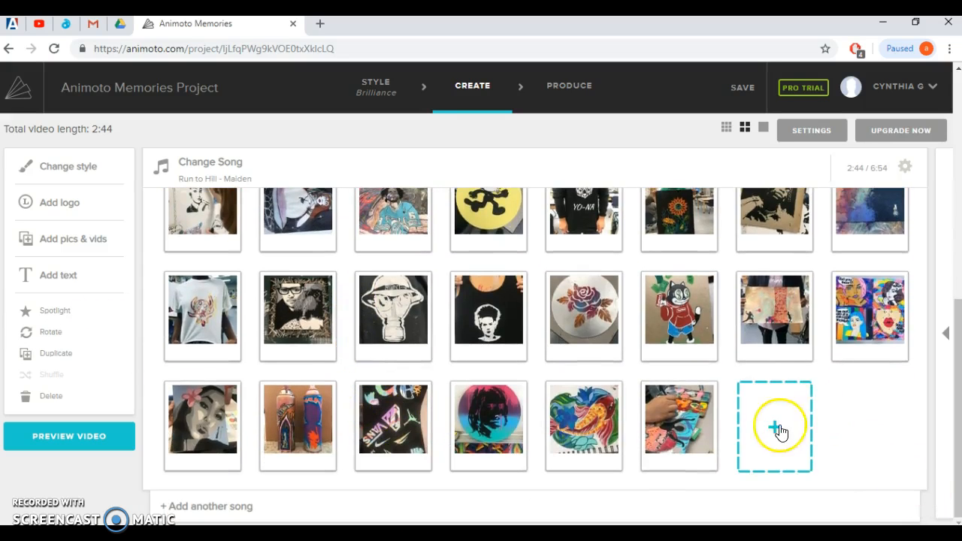
pyautogui.click(748, 350)
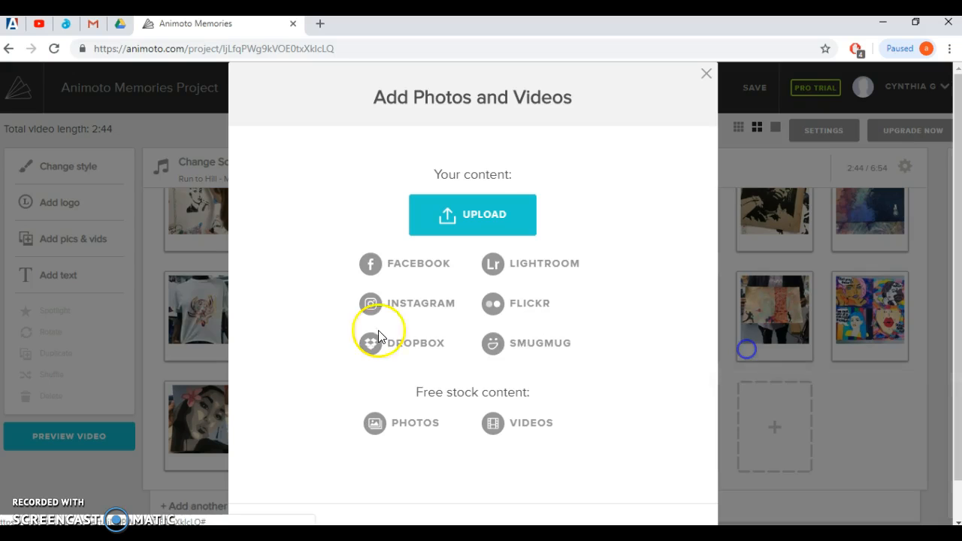
pyautogui.click(483, 214)
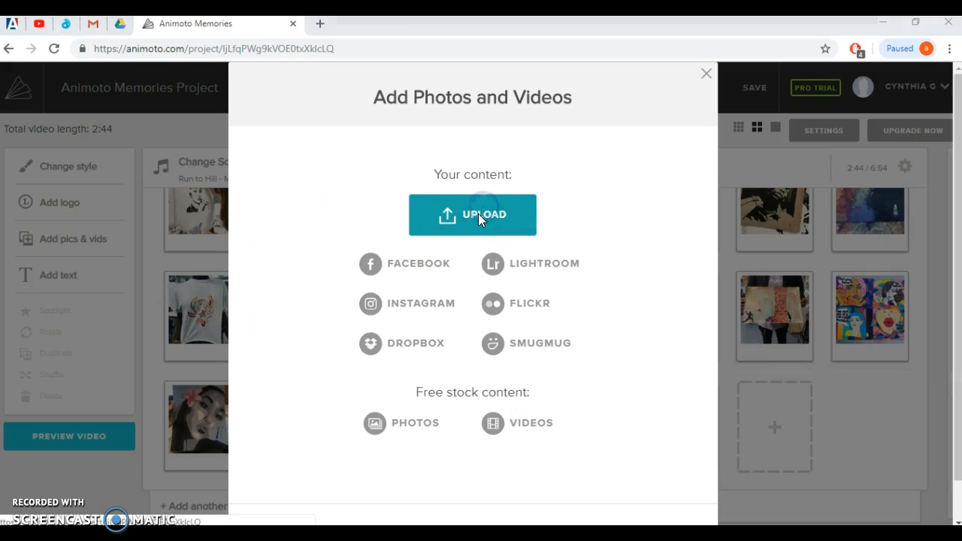
pyautogui.click(490, 225)
pyautogui.moveTo(463, 110); pyautogui.dragTo(469, 233)
pyautogui.click(56, 255)
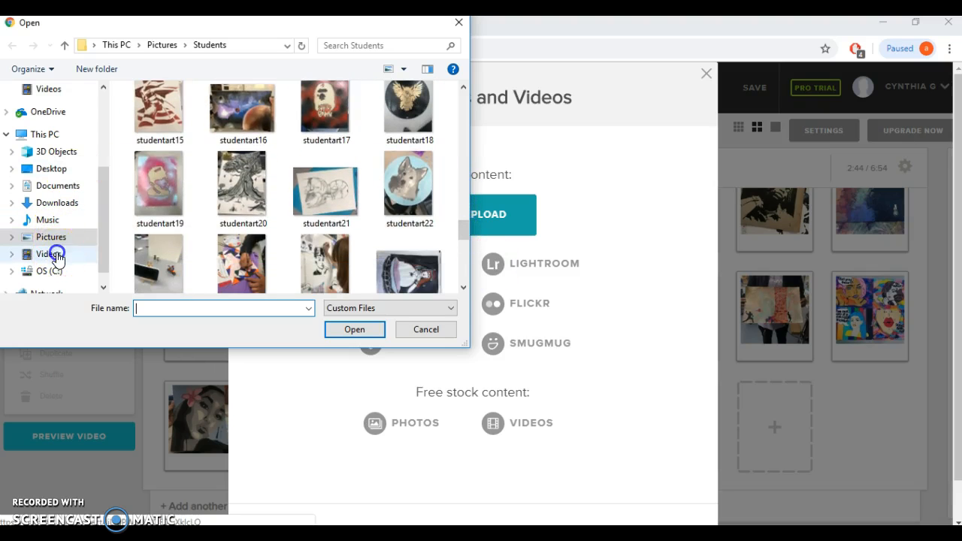
pyautogui.click(55, 241)
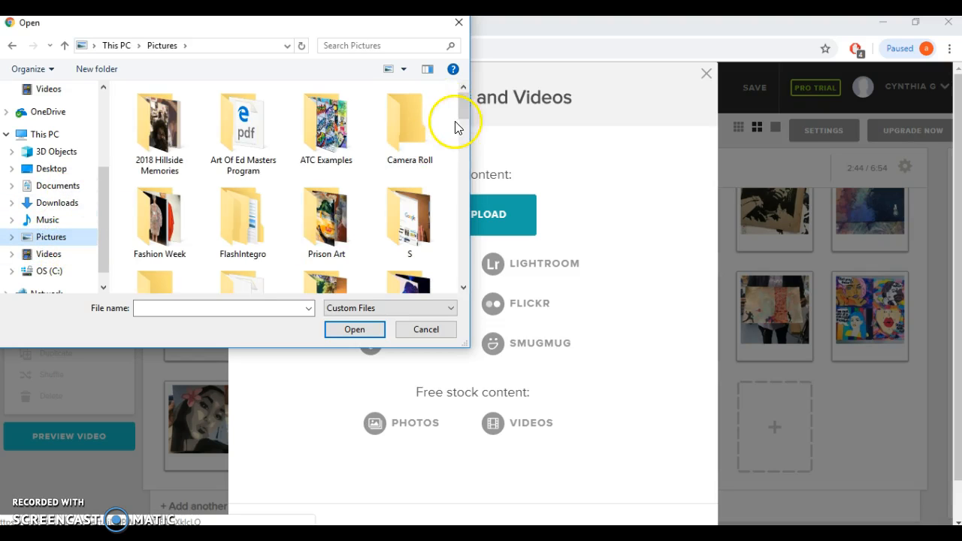
pyautogui.moveTo(464, 103); pyautogui.dragTo(466, 131)
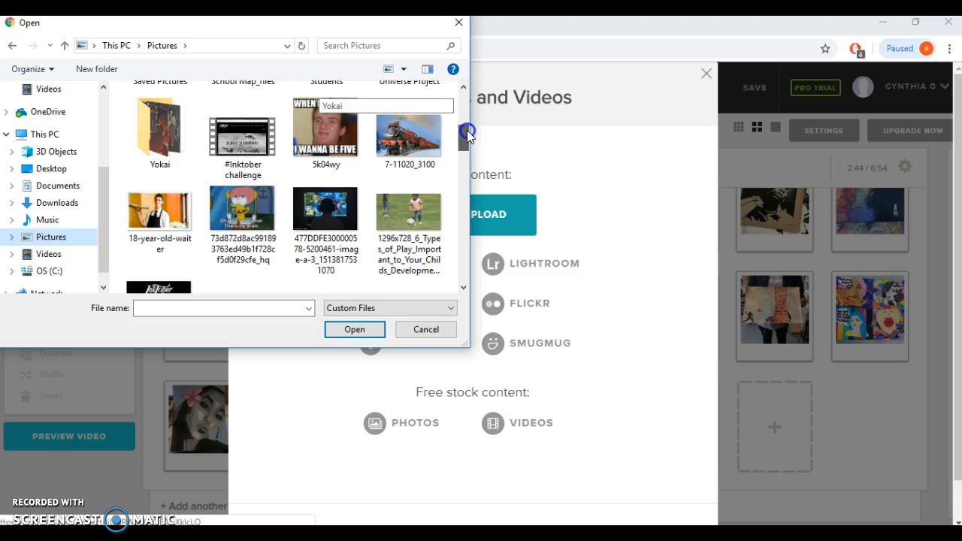
pyautogui.moveTo(467, 131); pyautogui.dragTo(474, 239)
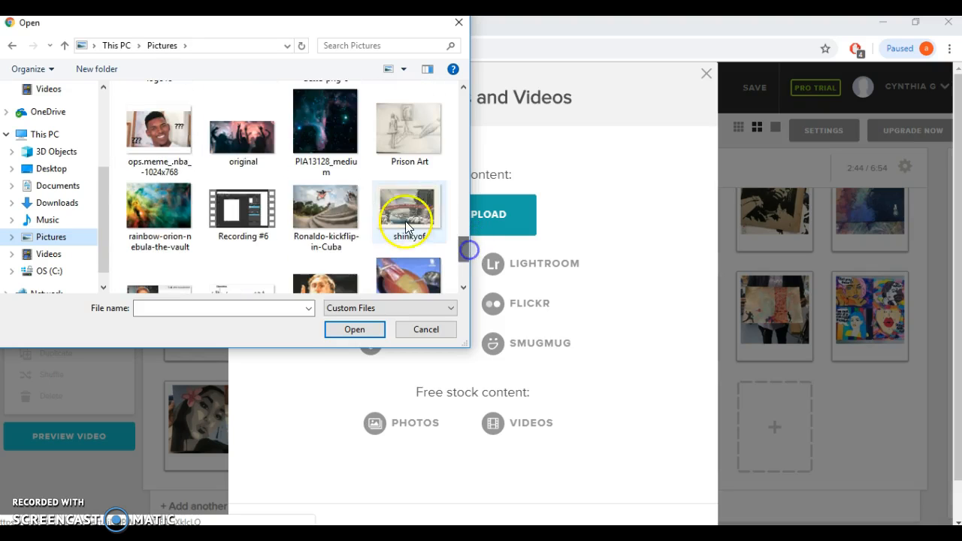
pyautogui.click(331, 299)
pyautogui.click(351, 331)
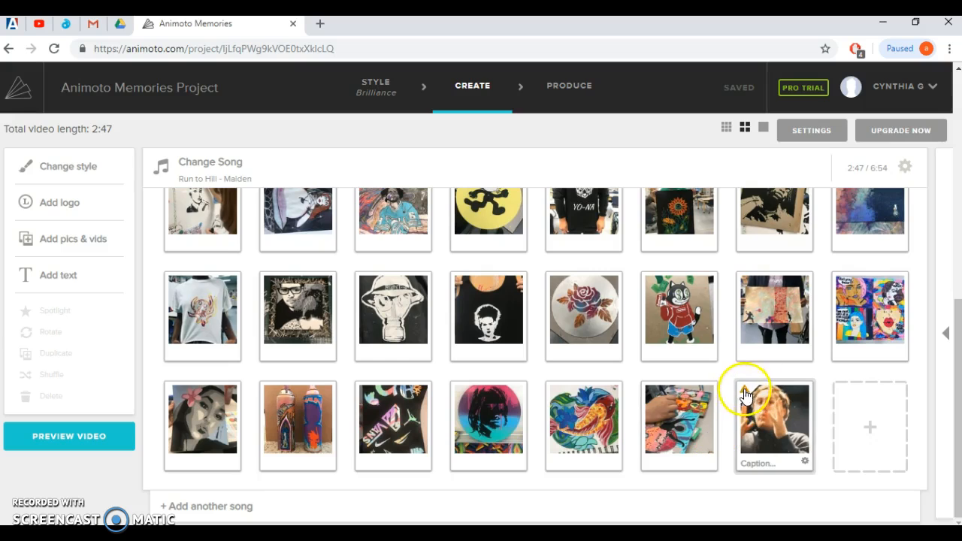
pyautogui.click(746, 396)
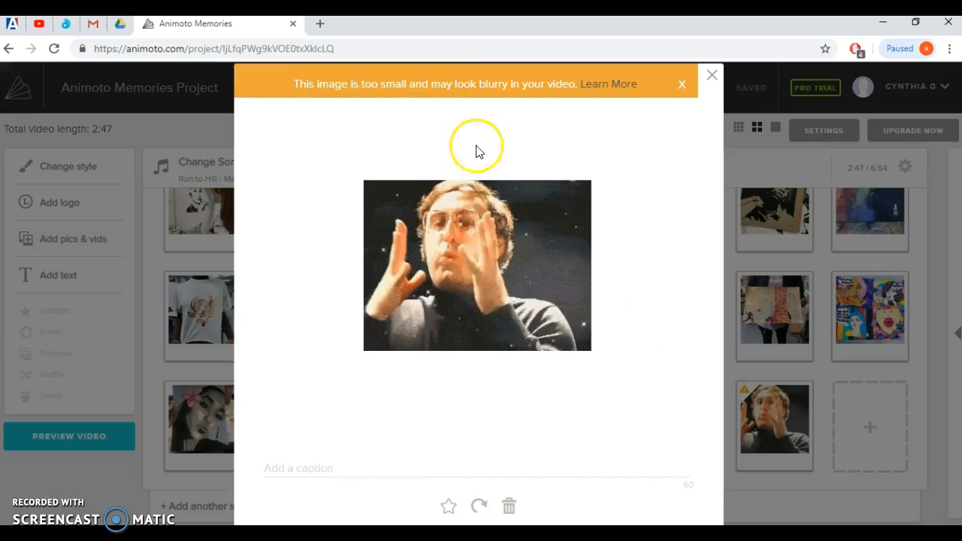
# Step: Close the photo editor and move the photo of the man in glasses up the storyboard, just before the blue-jersey portrait
pyautogui.click(709, 76)
pyautogui.moveTo(774, 418); pyautogui.dragTo(440, 261)
pyautogui.scroll(-10, 505, 494)
pyautogui.moveTo(493, 365); pyautogui.dragTo(423, 278)
pyautogui.scroll(-1, 826, 376)
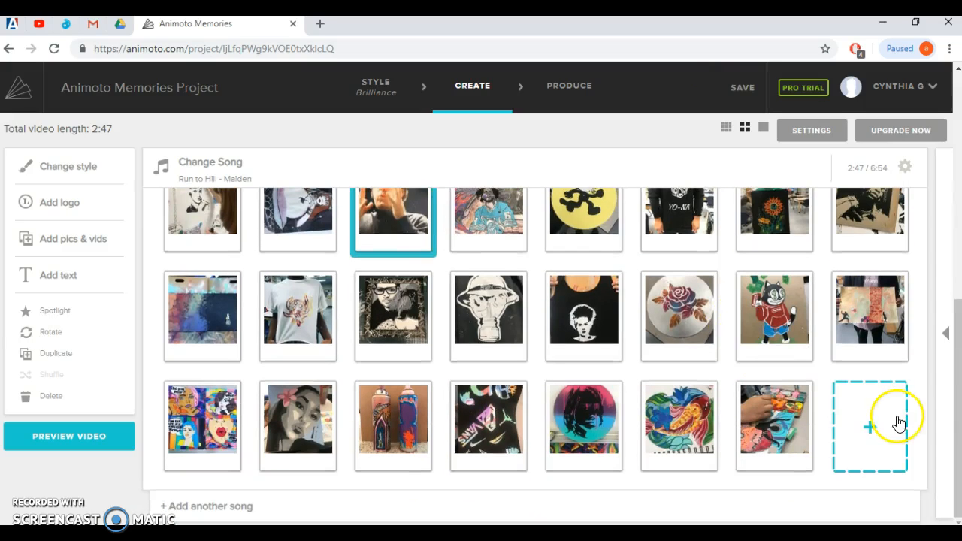
# Step: Add a title card at the end of the storyboard titled "Student artwork!" with the subtitle "Hillside High School"
pyautogui.moveTo(876, 423)
pyautogui.click(890, 350)
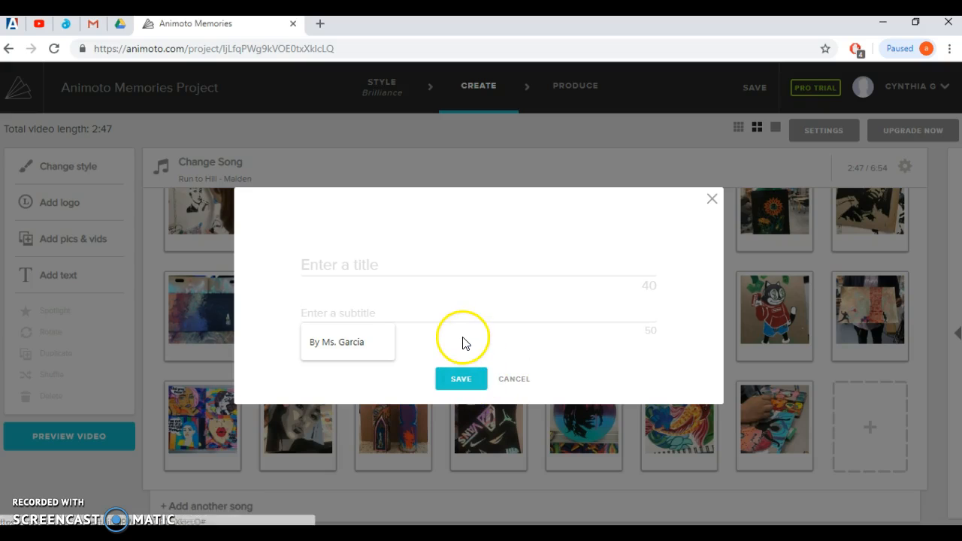
pyautogui.click(382, 271)
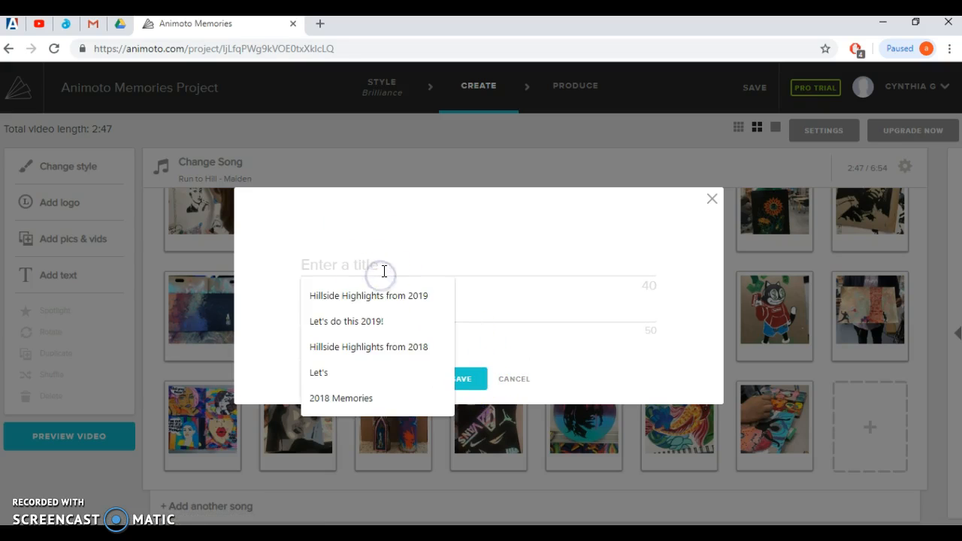
pyautogui.write('Student artwork!')
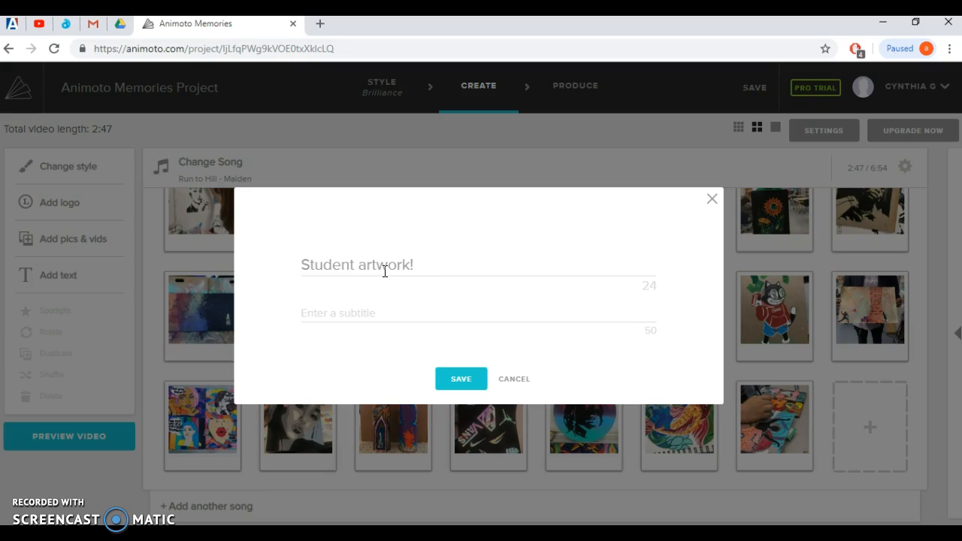
pyautogui.click(408, 320)
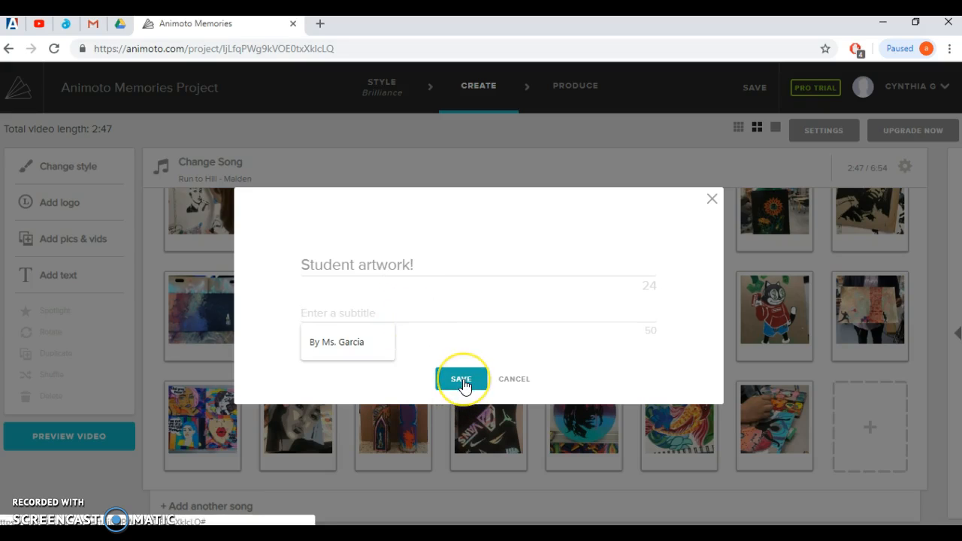
pyautogui.click(456, 310)
pyautogui.click(462, 382)
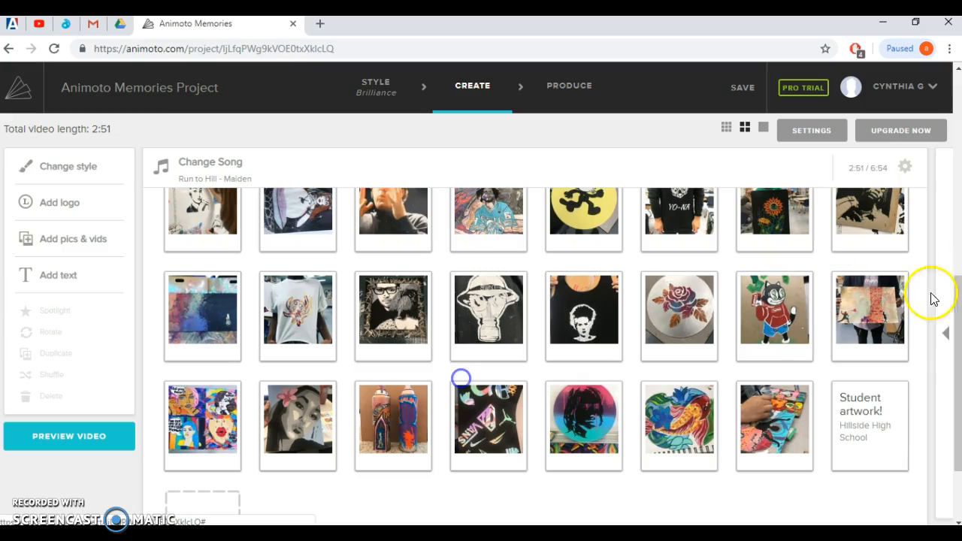
# Step: Move the "Student artwork!" title card right after the graffiti lettering in the second row, and place the radiation symbol artwork after the alien collage
pyautogui.moveTo(879, 429); pyautogui.dragTo(605, 348)
pyautogui.moveTo(394, 349); pyautogui.dragTo(671, 344)
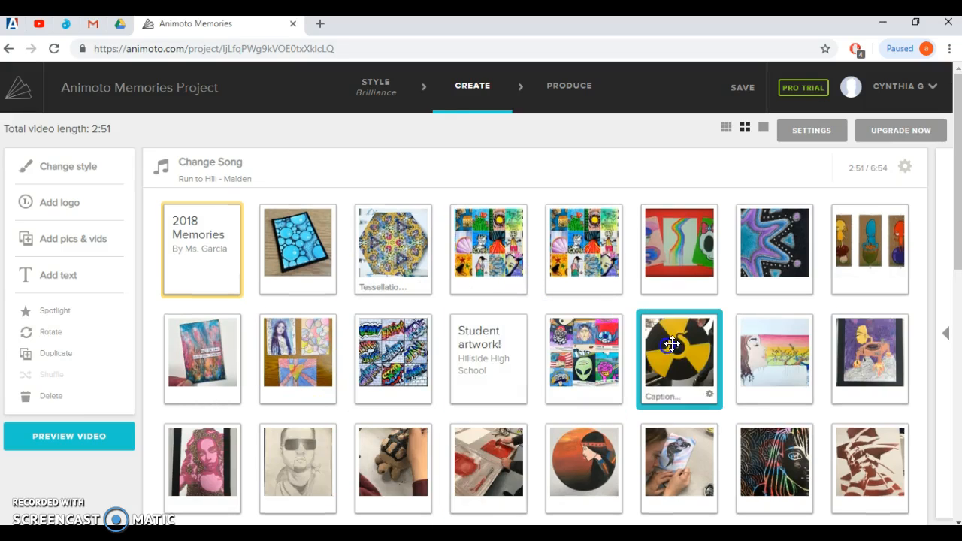
pyautogui.click(328, 403)
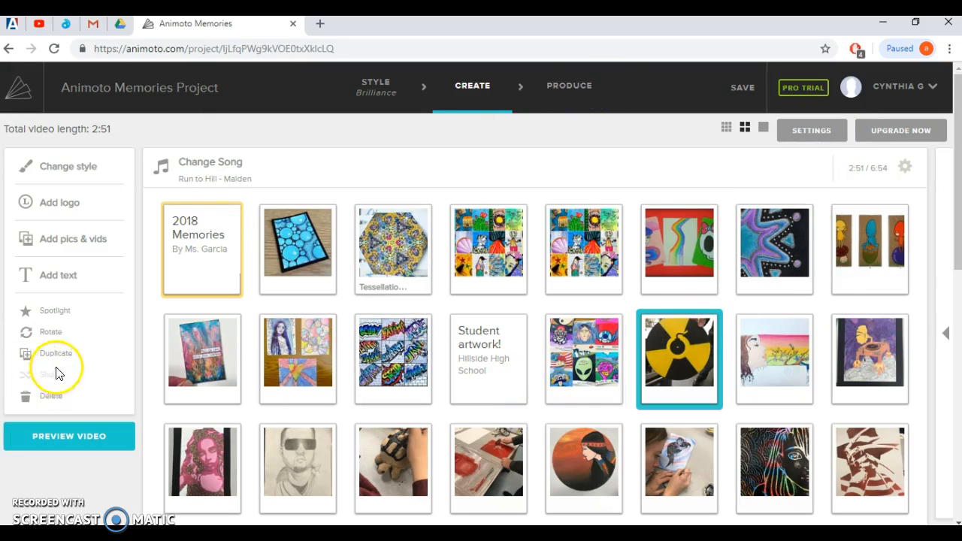
# Step: Duplicate the "Fall in love with your journey" painting, open the copy and delete it
pyautogui.click(222, 343)
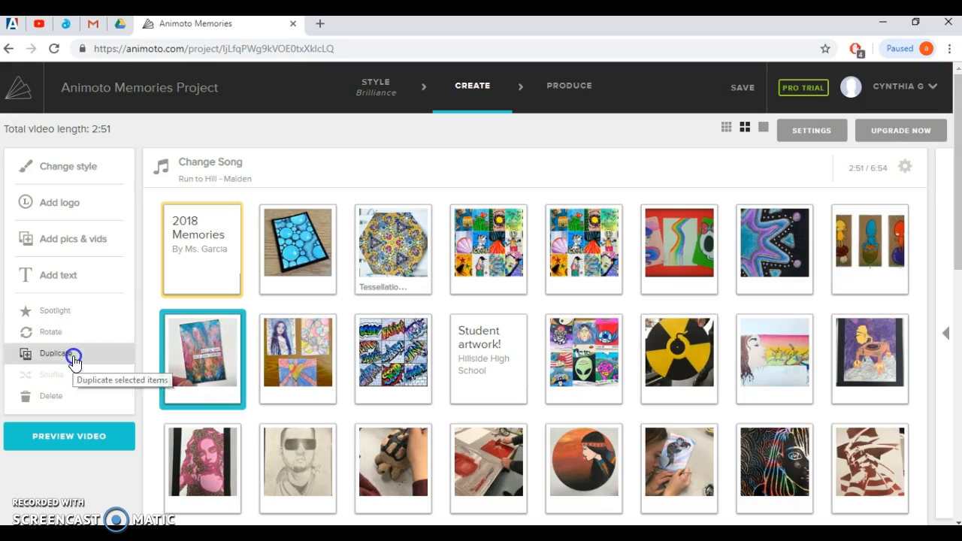
pyautogui.click(73, 364)
pyautogui.click(314, 404)
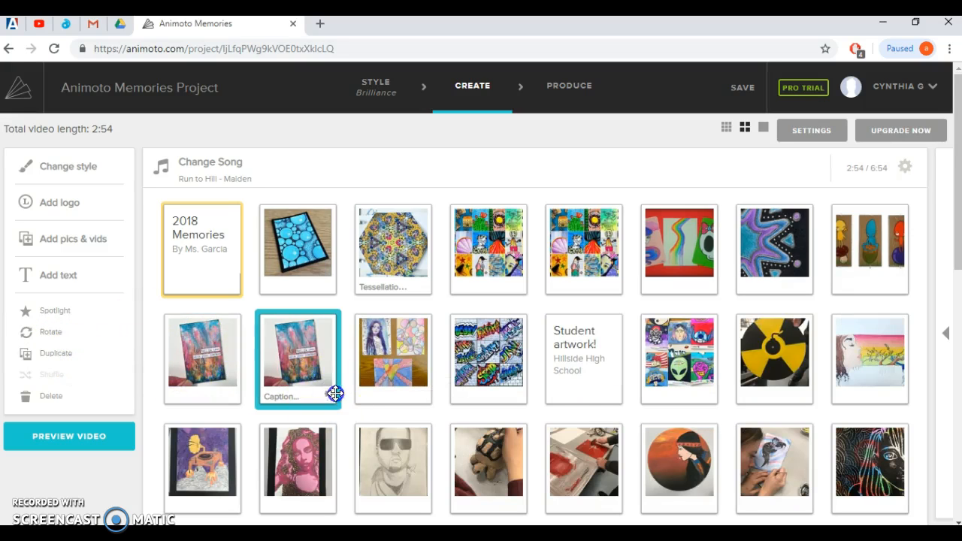
pyautogui.click(327, 396)
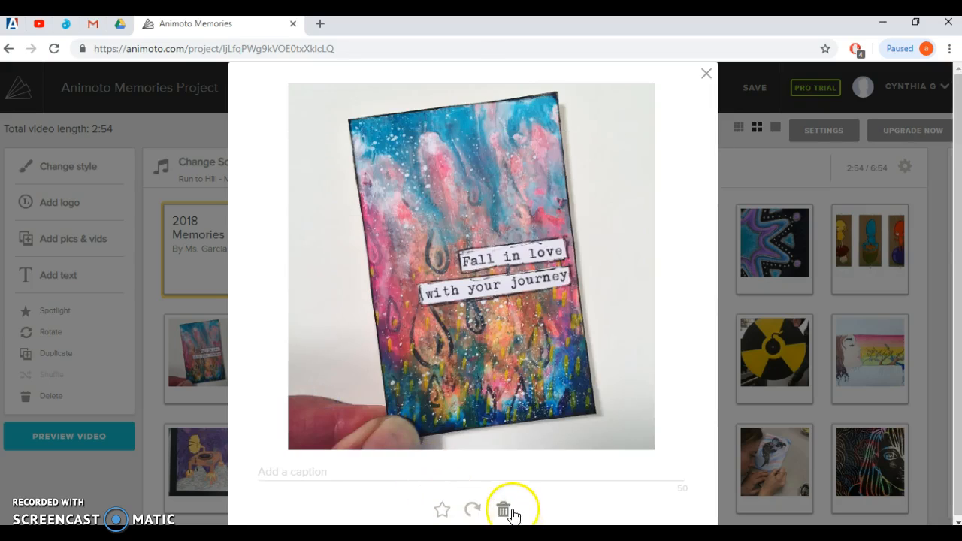
pyautogui.click(505, 511)
pyautogui.click(468, 304)
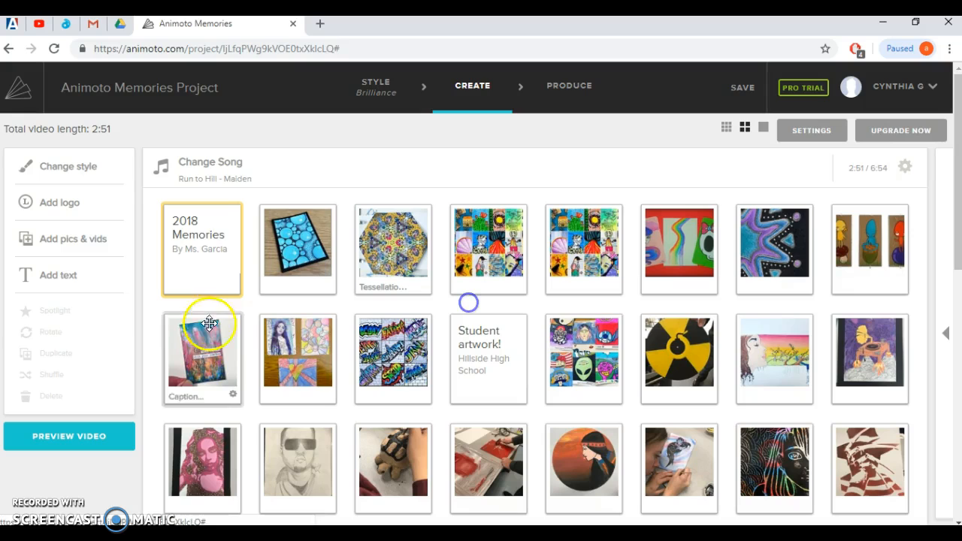
# Step: Spotlight the "Student artwork!" title card in the storyboard
pyautogui.click(366, 358)
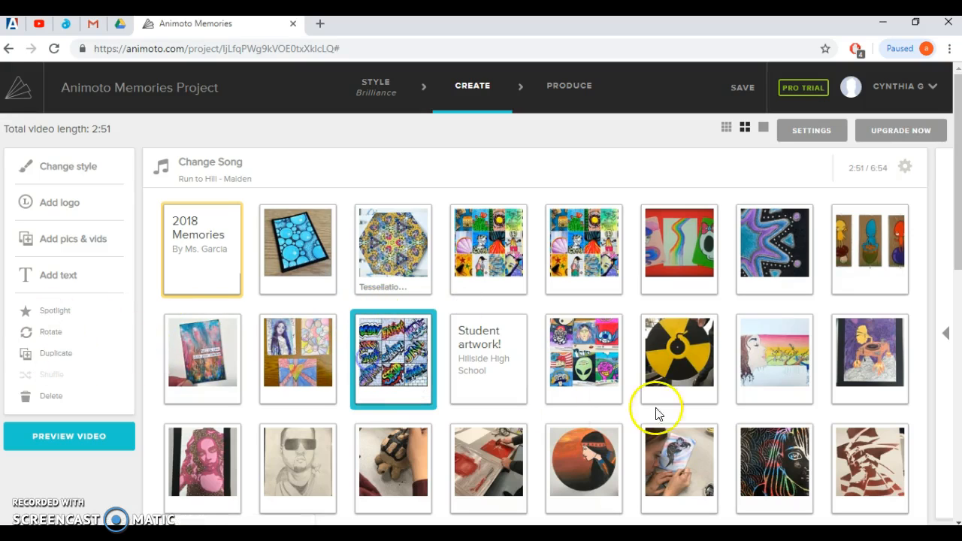
pyautogui.click(482, 355)
pyautogui.click(47, 311)
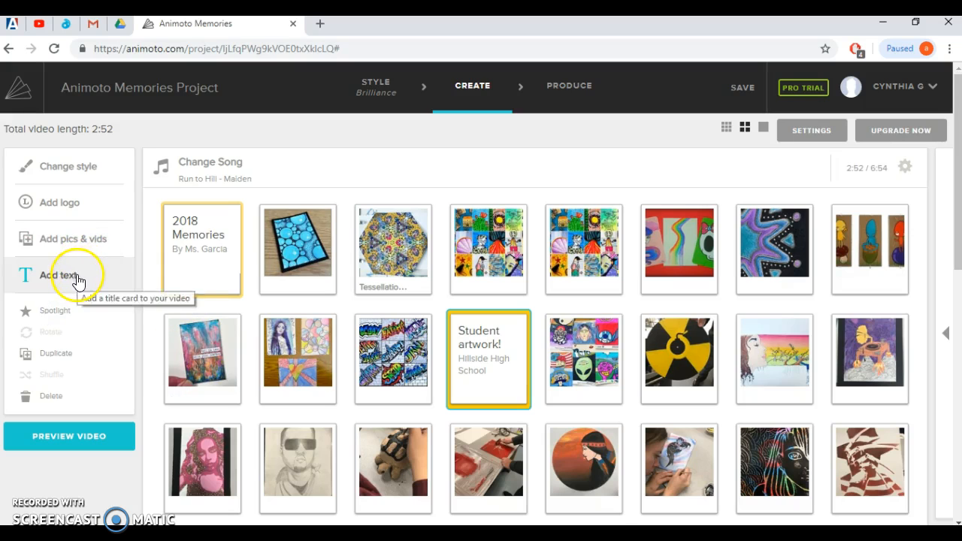
pyautogui.scroll(-2, 132, 434)
pyautogui.scroll(2, 333, 504)
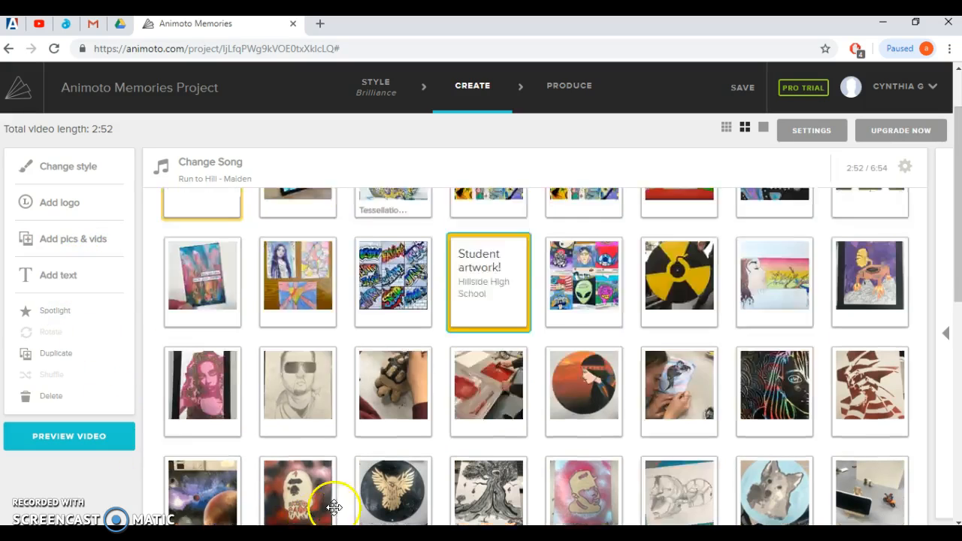
# Step: Review the video settings for title, producer, date, description and thumbnail, and close them without changes
pyautogui.click(820, 130)
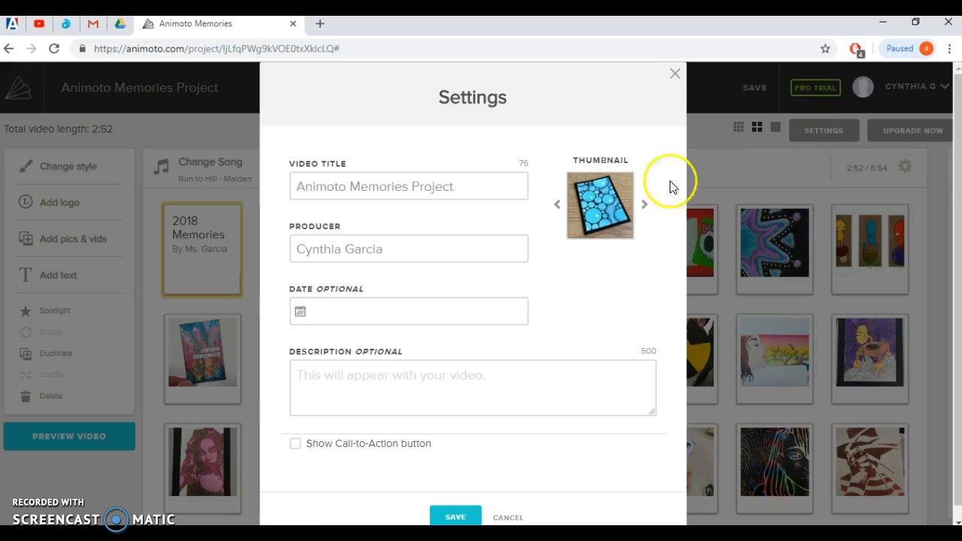
pyautogui.scroll(-1, 346, 376)
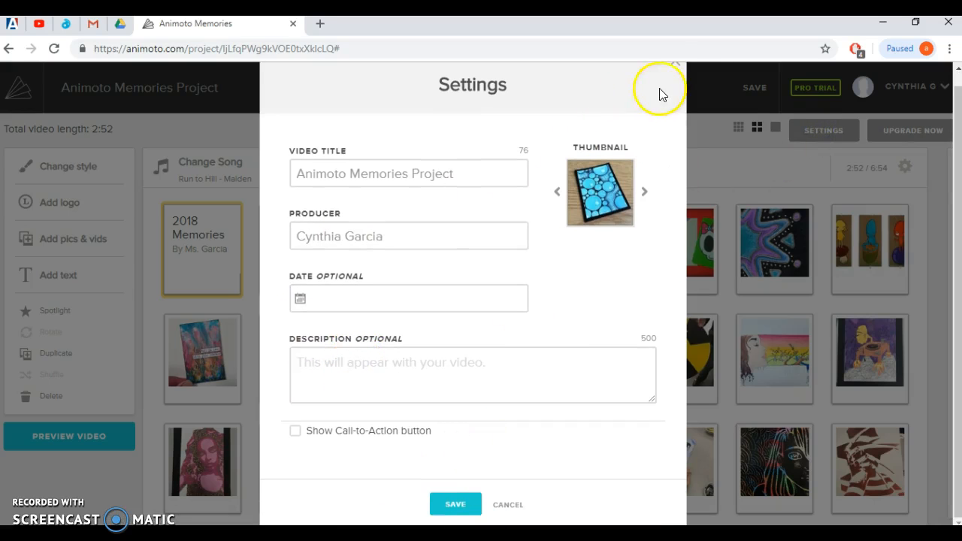
pyautogui.click(678, 71)
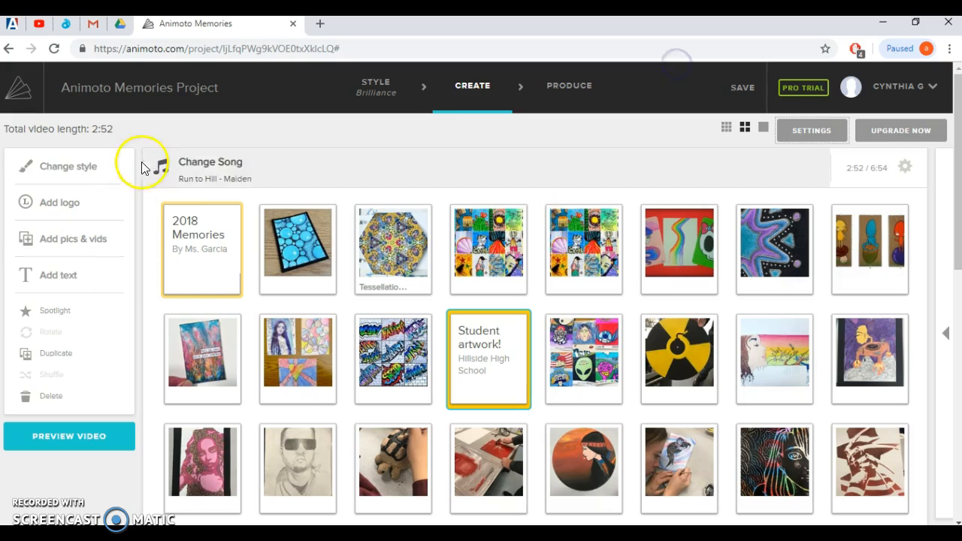
# Step: Generate the video preview, watch the opening section and pause it at the radiation symbol artwork
pyautogui.click(96, 442)
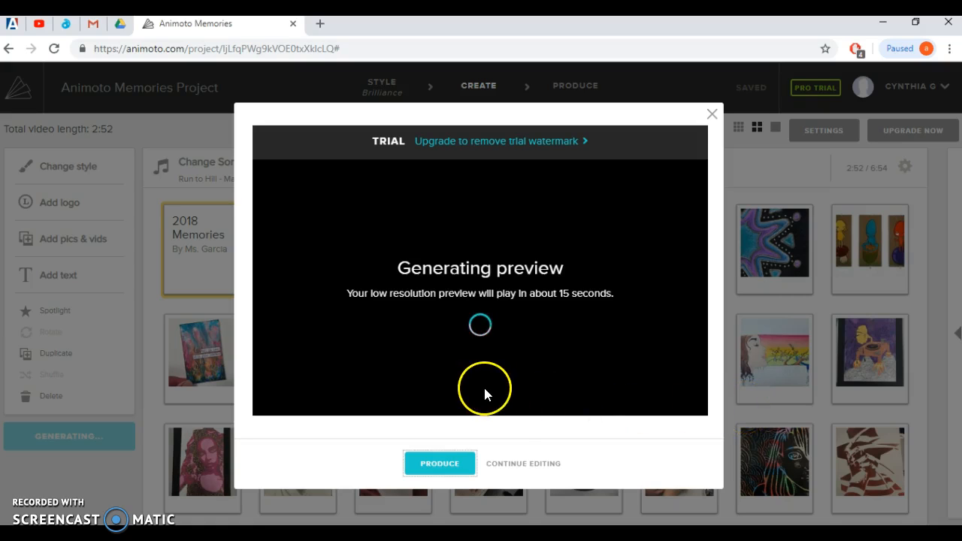
pyautogui.click(489, 331)
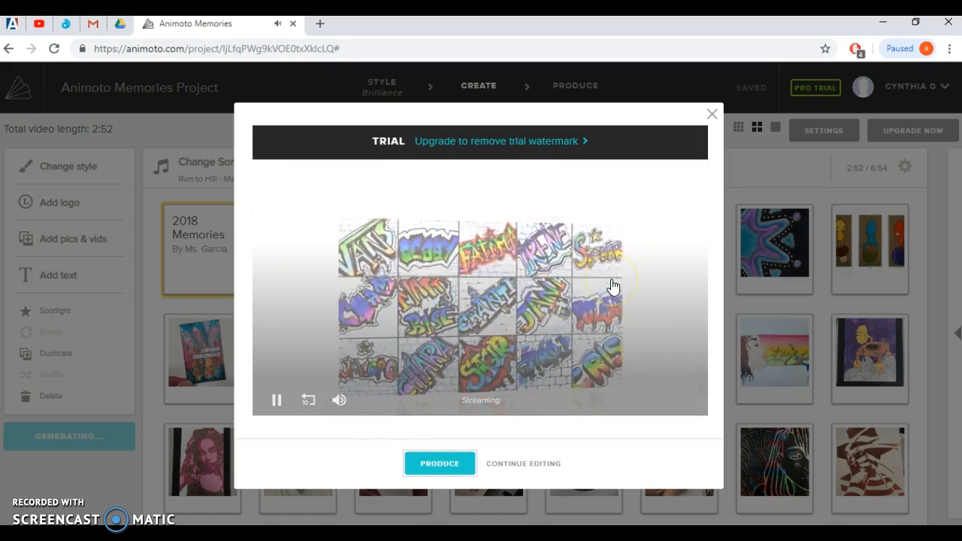
pyautogui.click(630, 251)
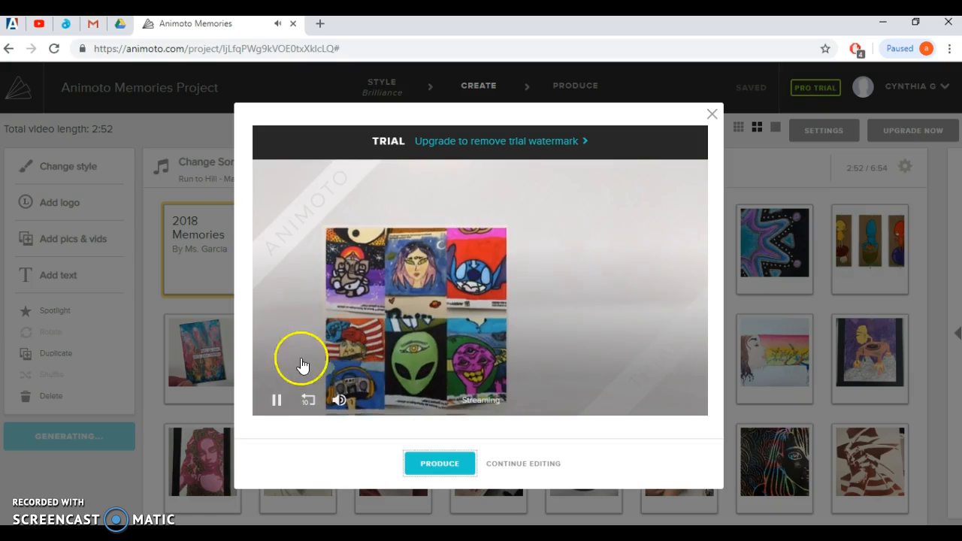
pyautogui.click(278, 400)
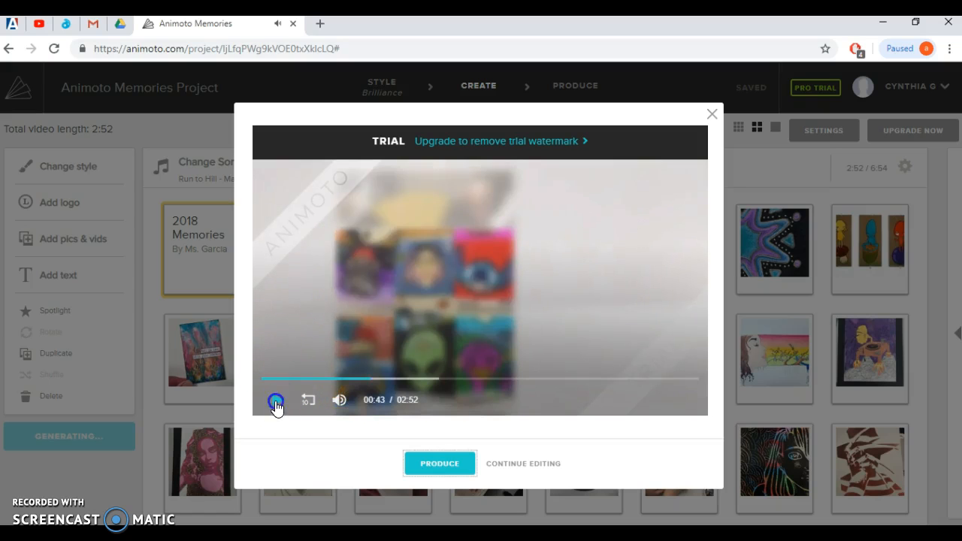
pyautogui.click(488, 371)
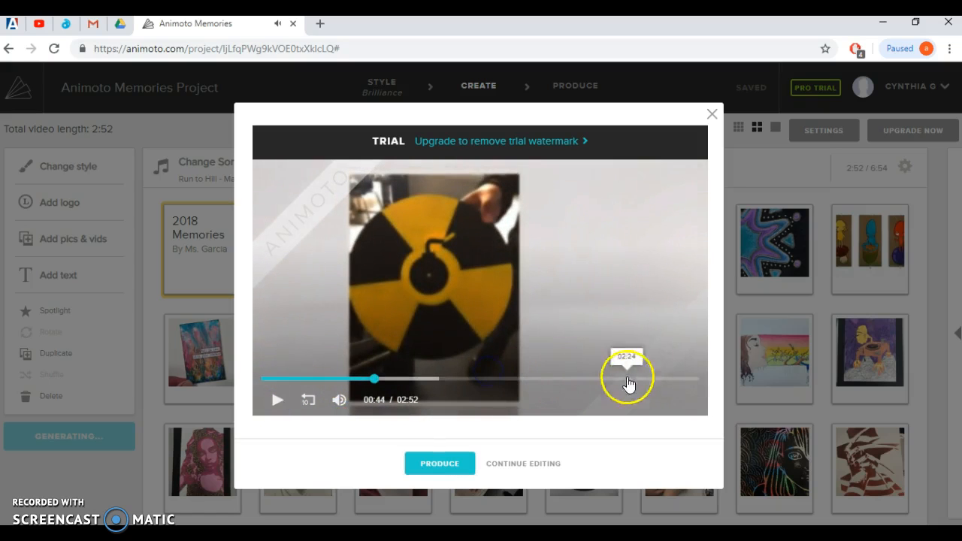
# Step: Skip the preview forward to check the photo of the man in glasses, and replay the section from about 01:42
pyautogui.moveTo(389, 384)
pyautogui.mouseDown()
pyautogui.moveTo(469, 398)
pyautogui.moveTo(494, 393)
pyautogui.moveTo(442, 395)
pyautogui.moveTo(461, 389)
pyautogui.moveTo(455, 381)
pyautogui.moveTo(569, 382)
pyautogui.moveTo(547, 384)
pyautogui.mouseUp()
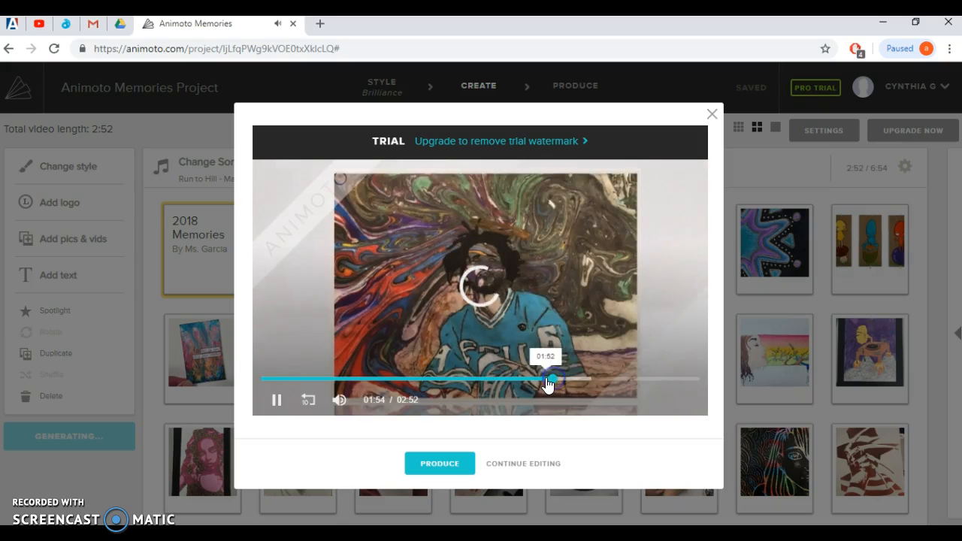
pyautogui.click(544, 384)
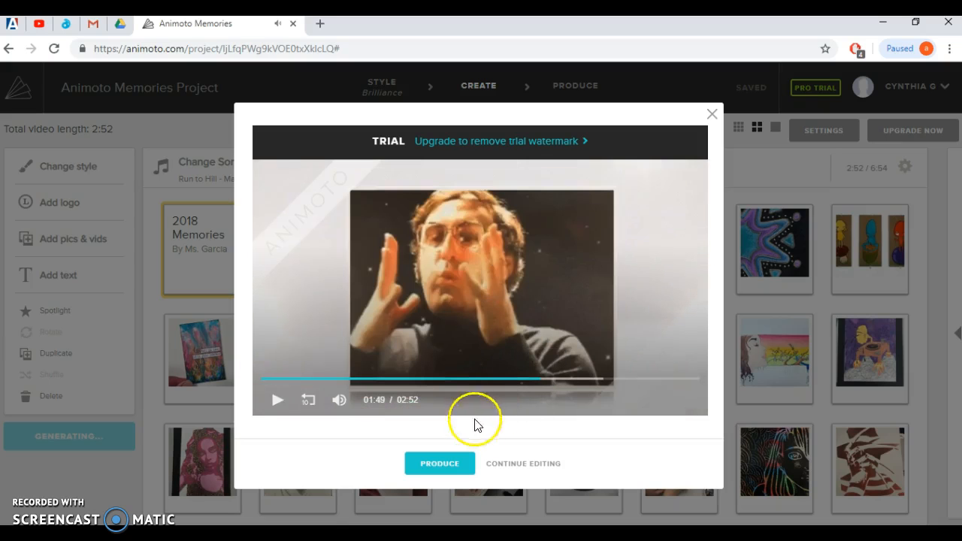
pyautogui.click(281, 400)
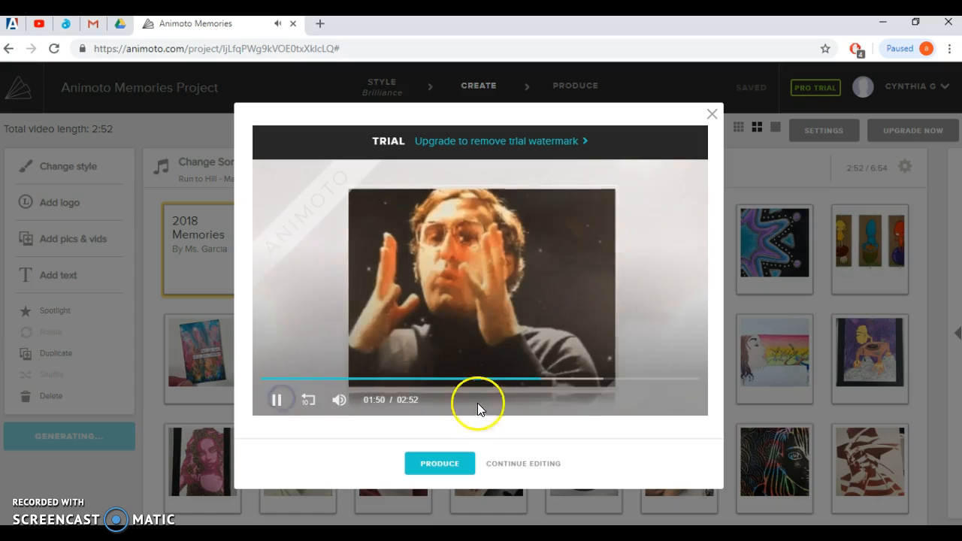
pyautogui.click(532, 383)
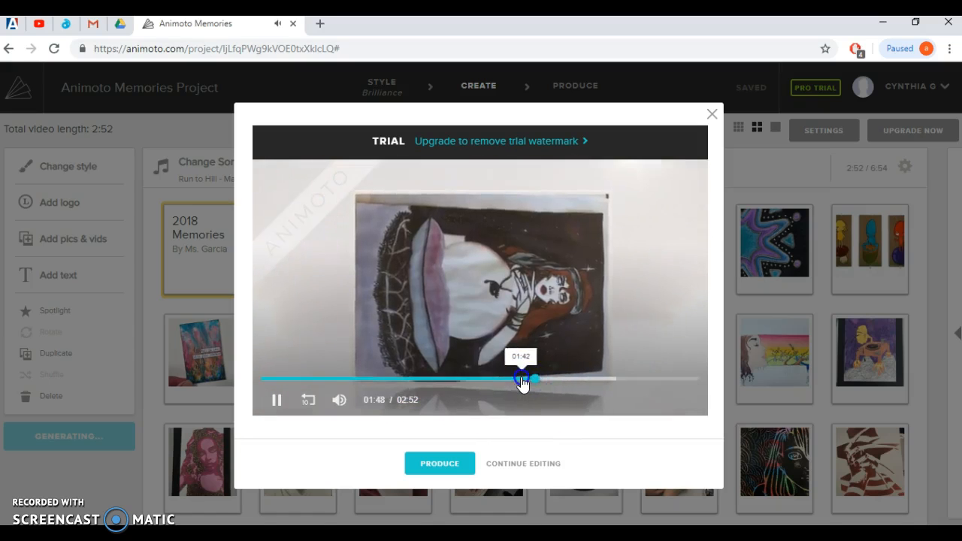
pyautogui.click(523, 383)
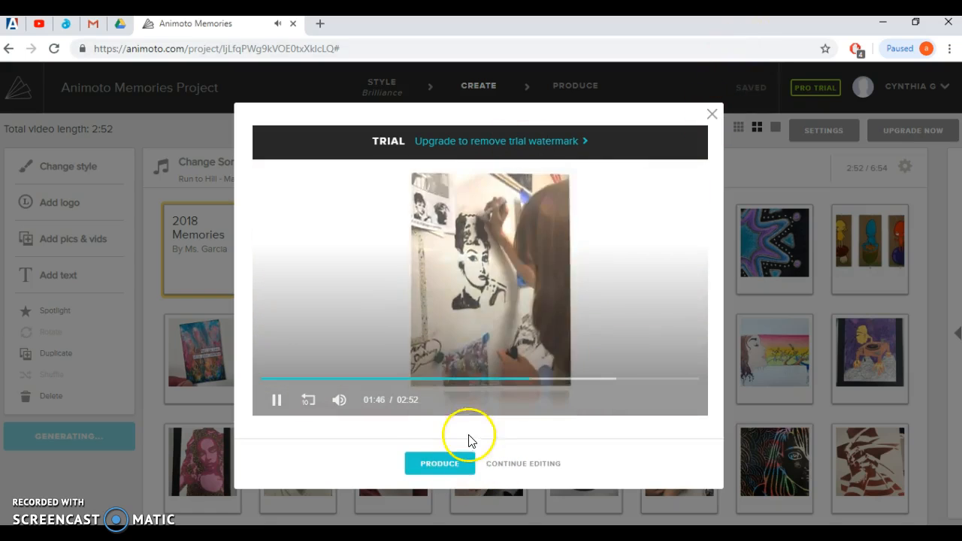
# Step: Proceed to producing the video, set its date to 01/07/2019 and enter the description "Student Work"
pyautogui.click(453, 467)
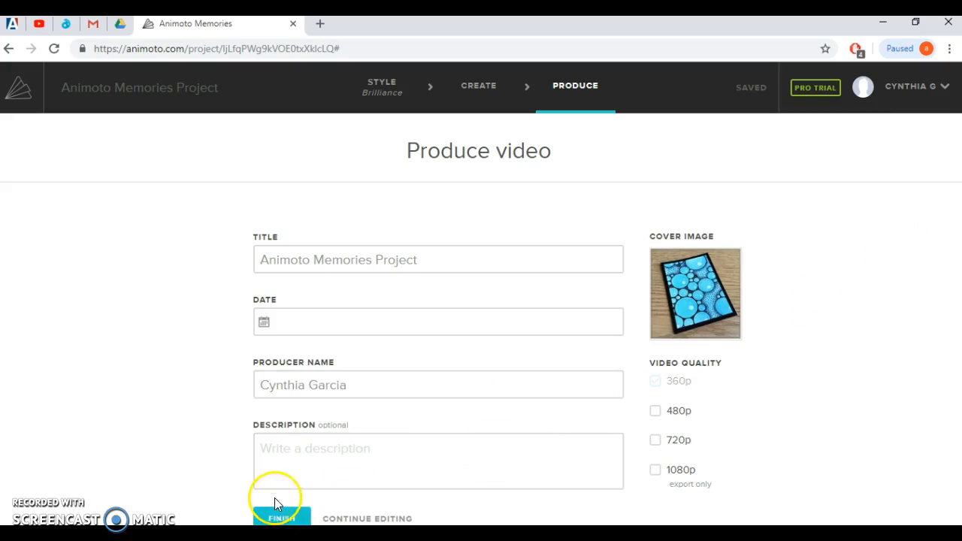
pyautogui.click(779, 457)
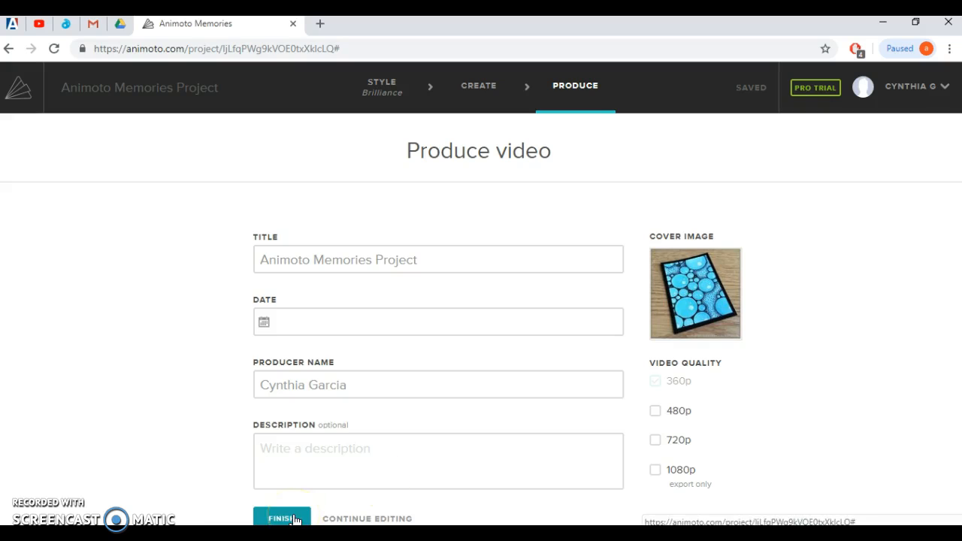
pyautogui.click(676, 409)
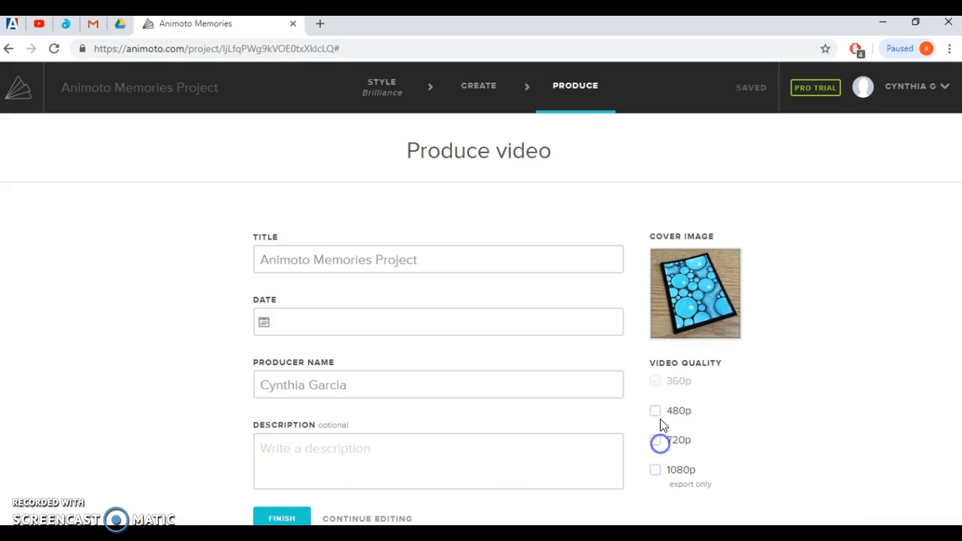
pyautogui.click(298, 322)
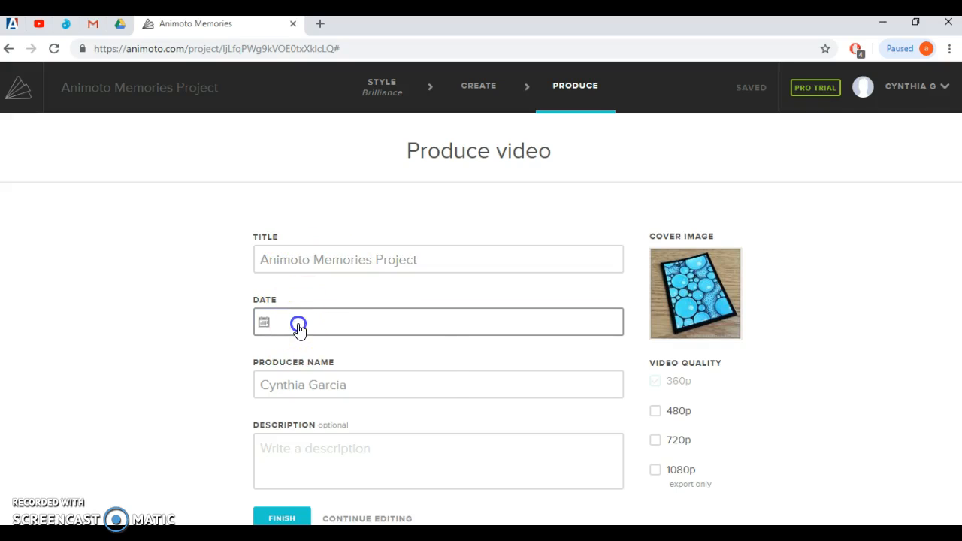
pyautogui.click(305, 418)
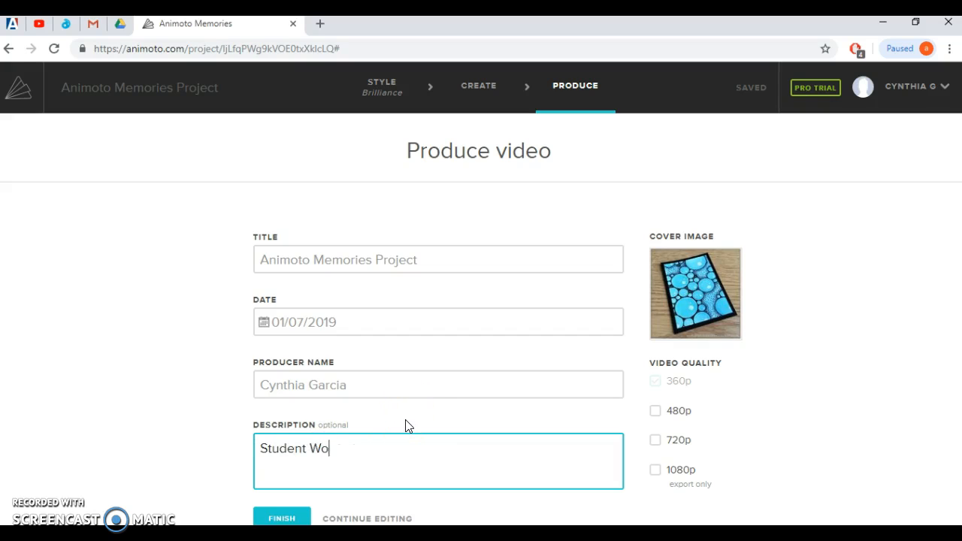
# Step: Shorten the video title to "Memories Project" and finish producing the video
pyautogui.click(282, 518)
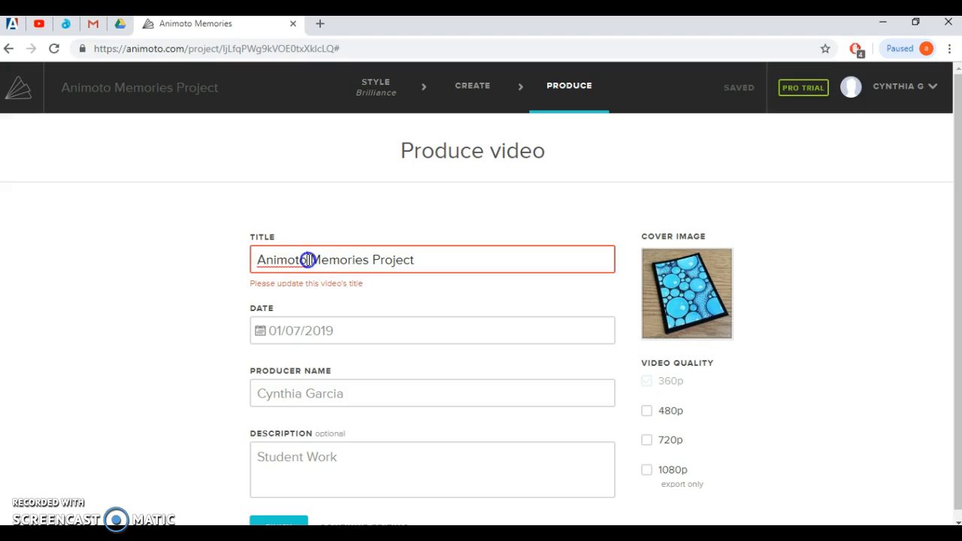
pyautogui.press('BackSpace')
pyautogui.click(295, 516)
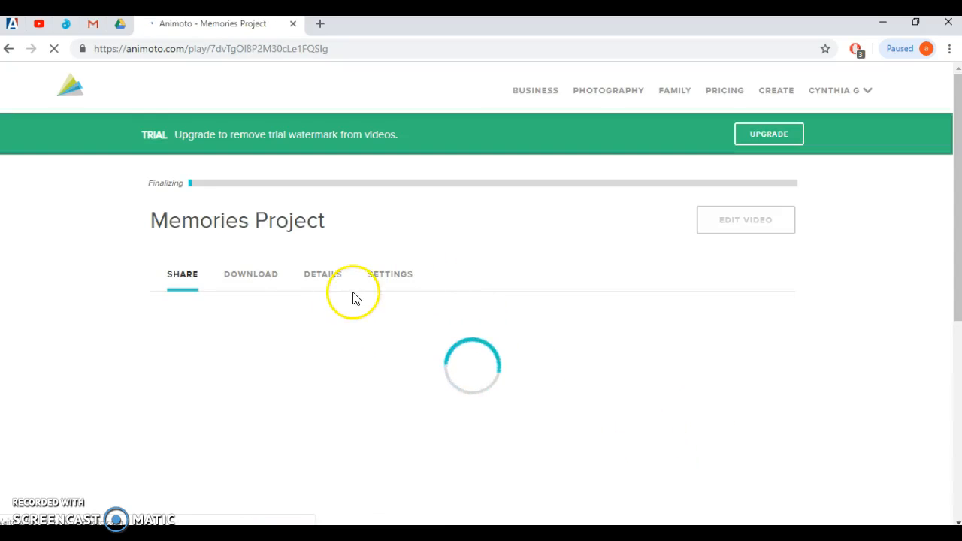
# Step: Review the sharing options for the Memories Project video, including the social networks, video link and embed section
pyautogui.scroll(-3, 538, 342)
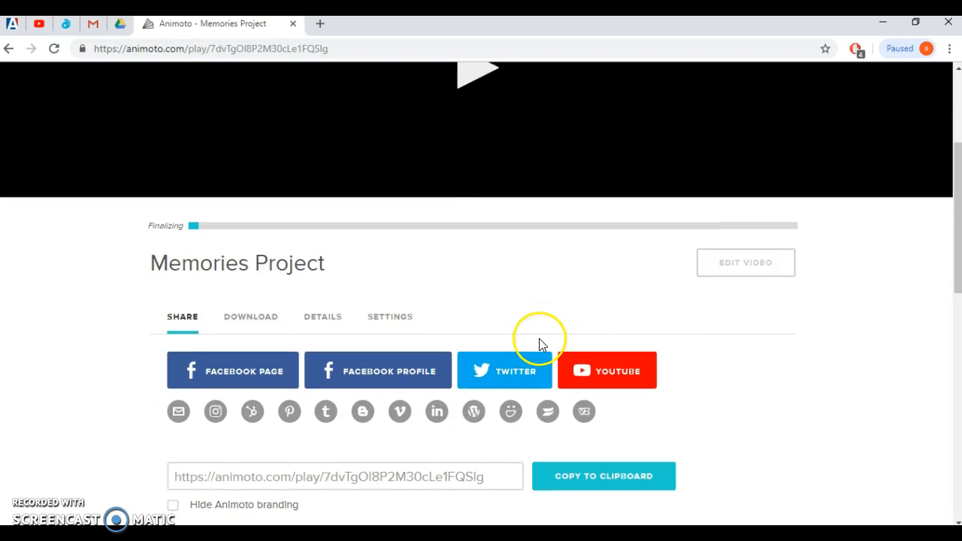
pyautogui.scroll(-1, 456, 208)
pyautogui.scroll(2, 451, 226)
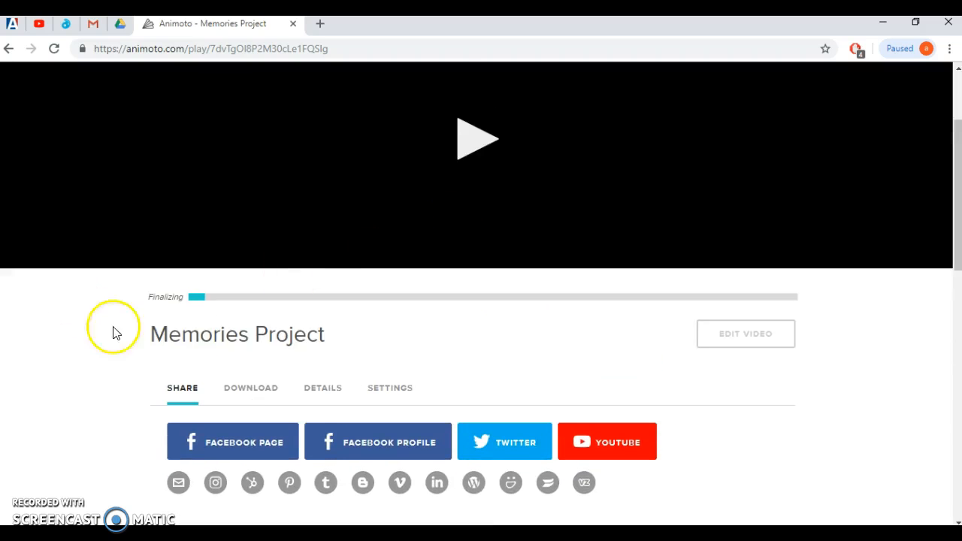
pyautogui.scroll(-1, 574, 267)
pyautogui.scroll(-1, 287, 319)
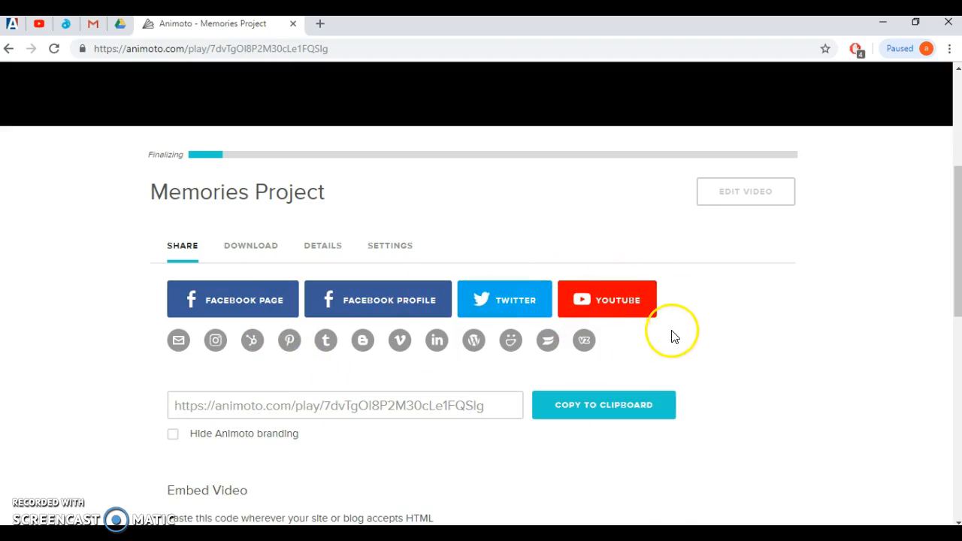
pyautogui.scroll(-2, 838, 340)
pyautogui.scroll(3, 839, 340)
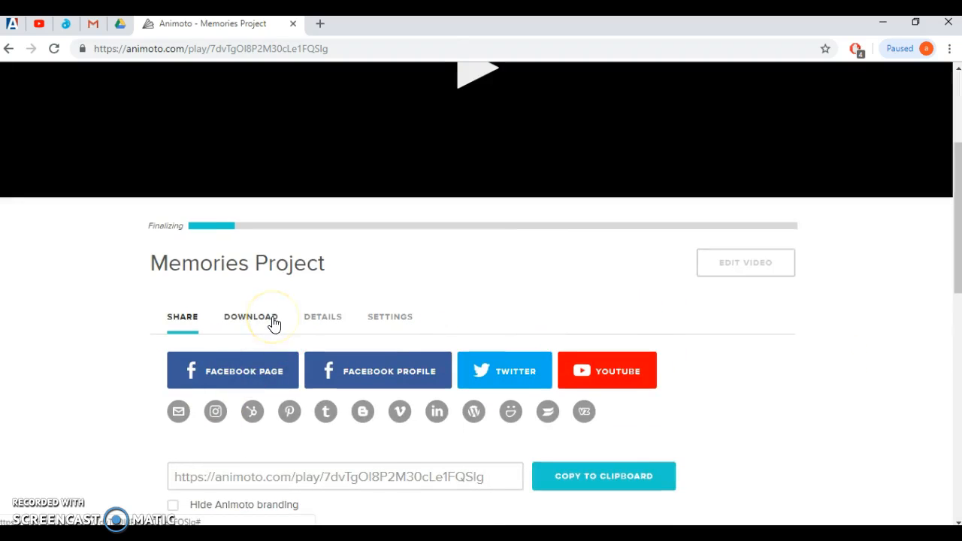
# Step: Show the video's download options and review the available resolutions from HD 1080p down to 360p
pyautogui.click(272, 319)
pyautogui.scroll(-2, 627, 440)
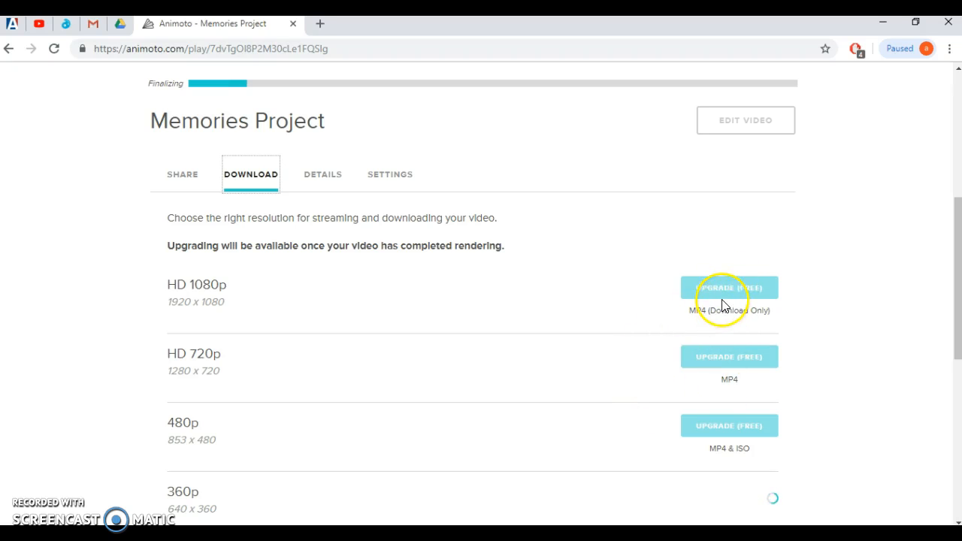
pyautogui.scroll(-4, 672, 338)
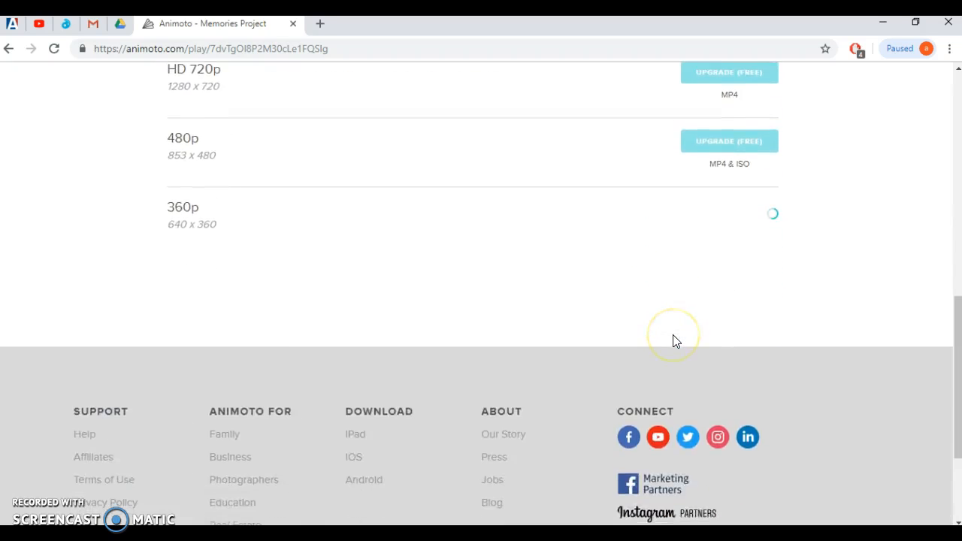
# Step: Play the beginning of the produced video and pause it at the blue bubbles artwork
pyautogui.scroll(8, 672, 339)
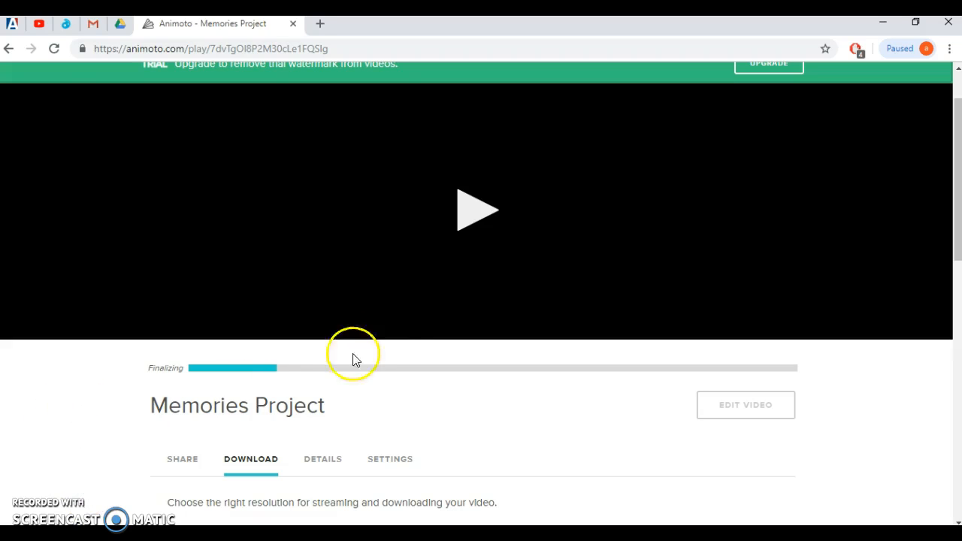
pyautogui.click(487, 213)
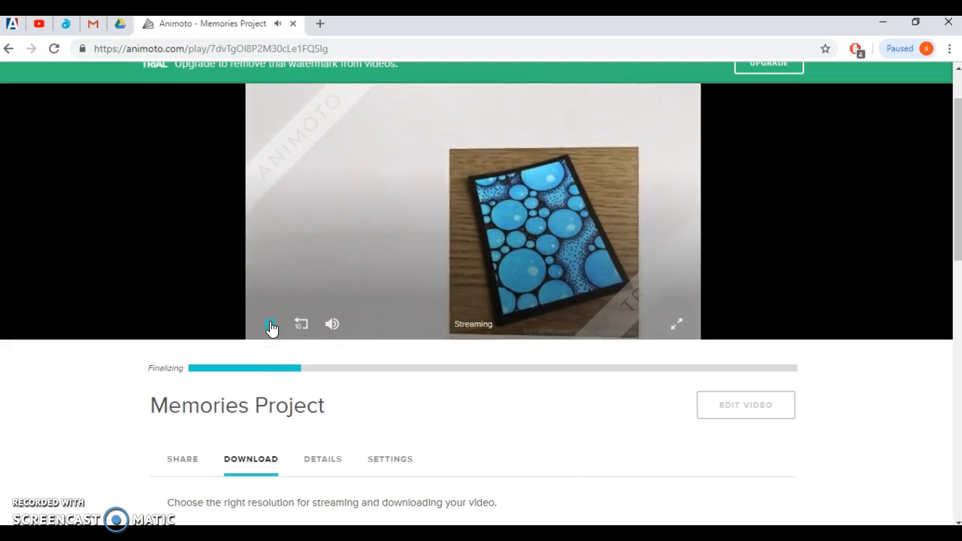
pyautogui.click(271, 324)
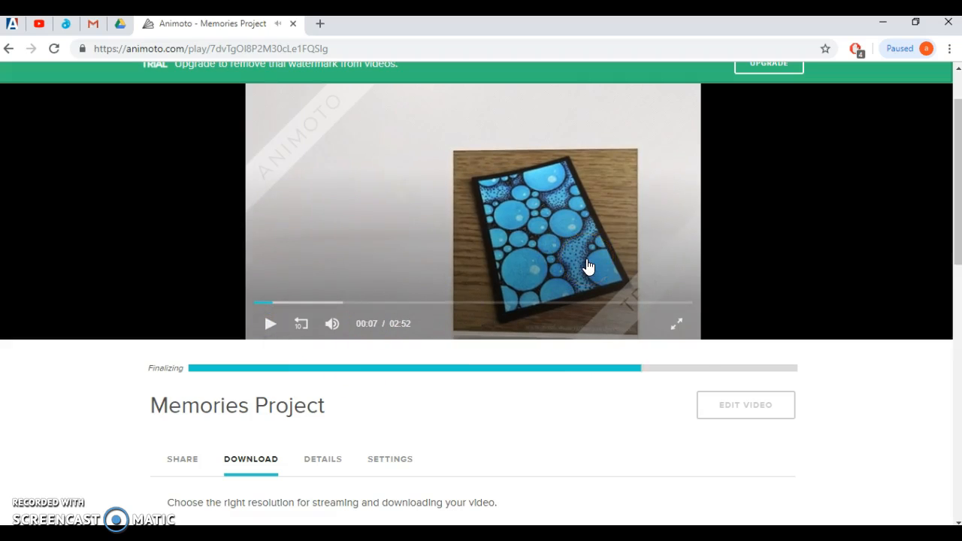
pyautogui.click(601, 256)
pyautogui.click(269, 324)
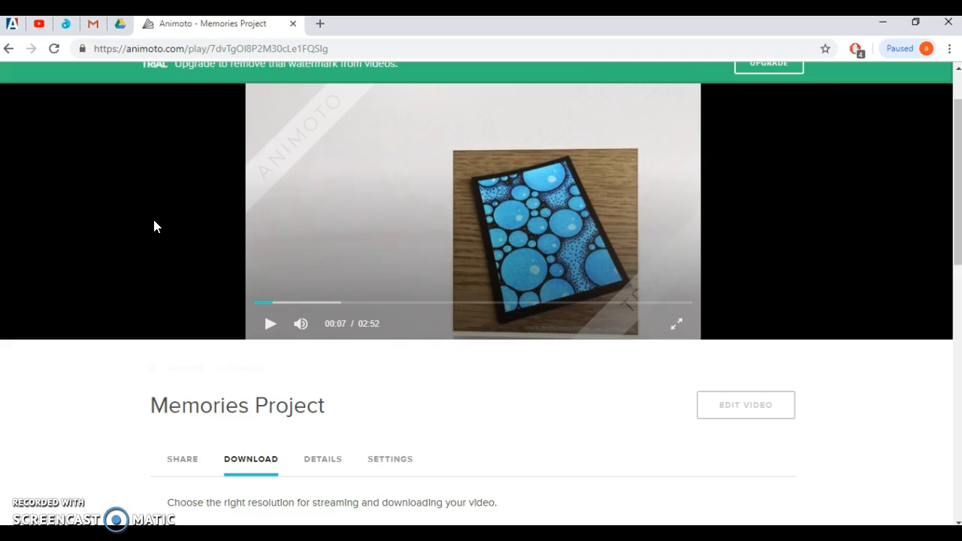
pyautogui.click(493, 199)
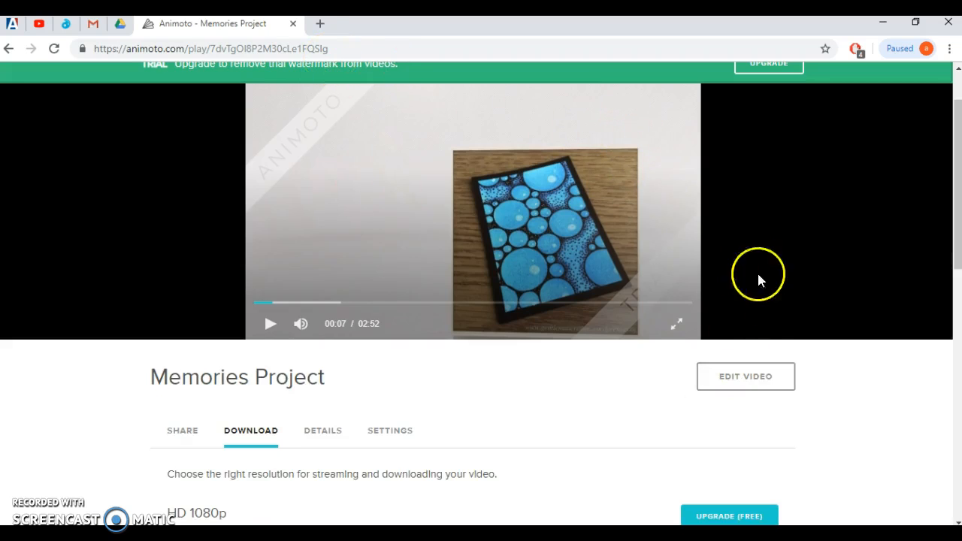
pyautogui.scroll(-3, 766, 293)
pyautogui.scroll(2, 774, 319)
pyautogui.scroll(2, 261, 278)
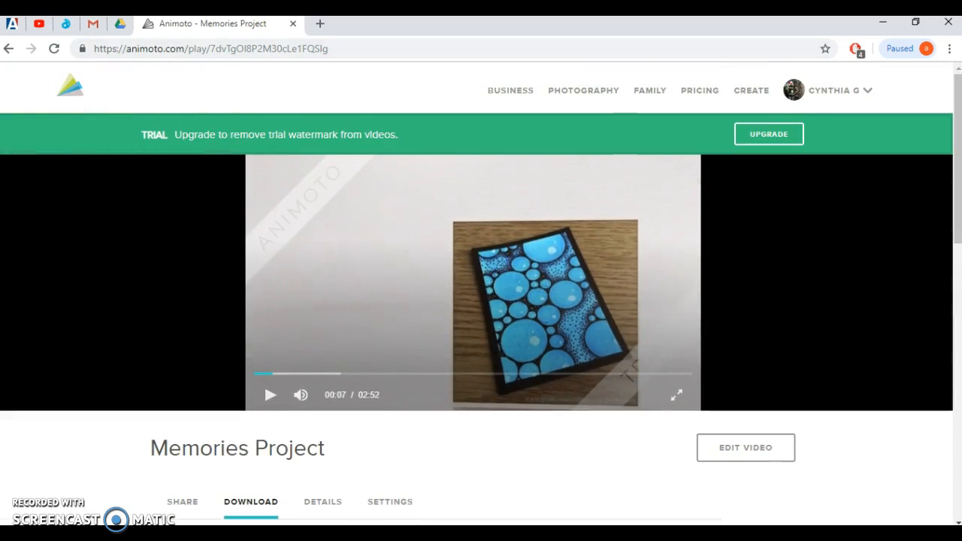